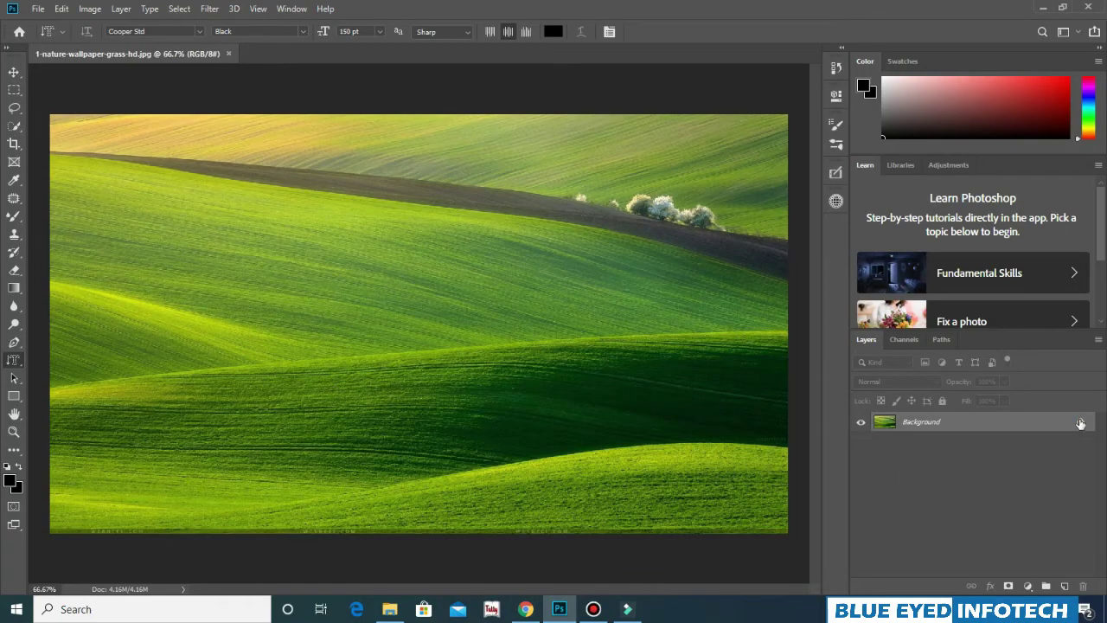
# Step: Unlock the grass photo and draw a Horizontal Type Mask text box across the upper hills
pyautogui.click(1080, 422)
pyautogui.rightClick(14, 361)
pyautogui.click(61, 402)
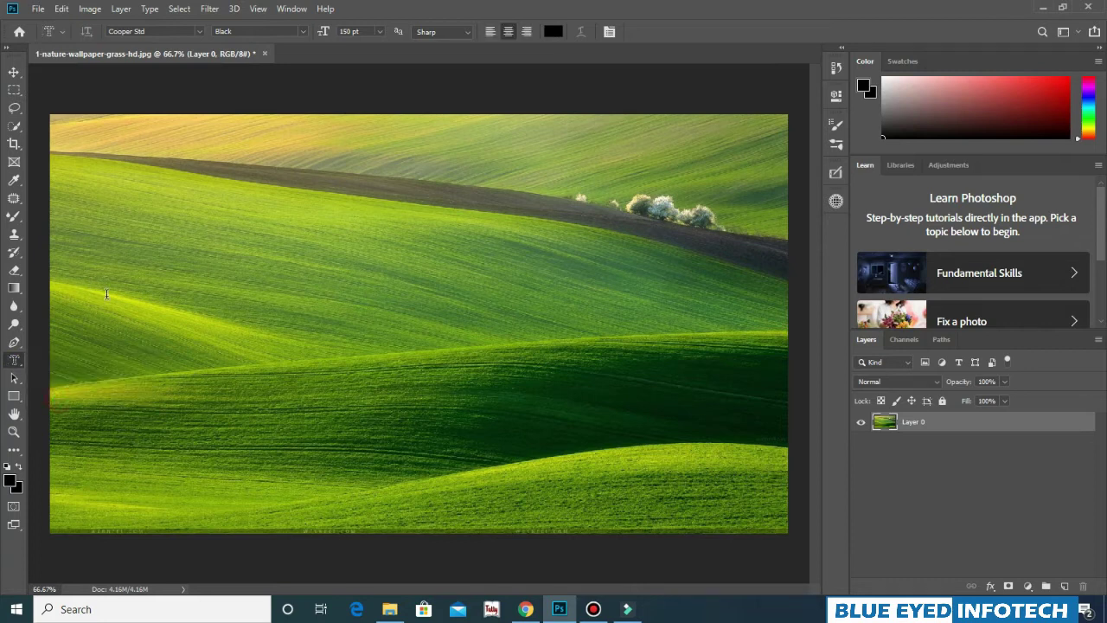
pyautogui.moveTo(118, 222); pyautogui.dragTo(672, 395)
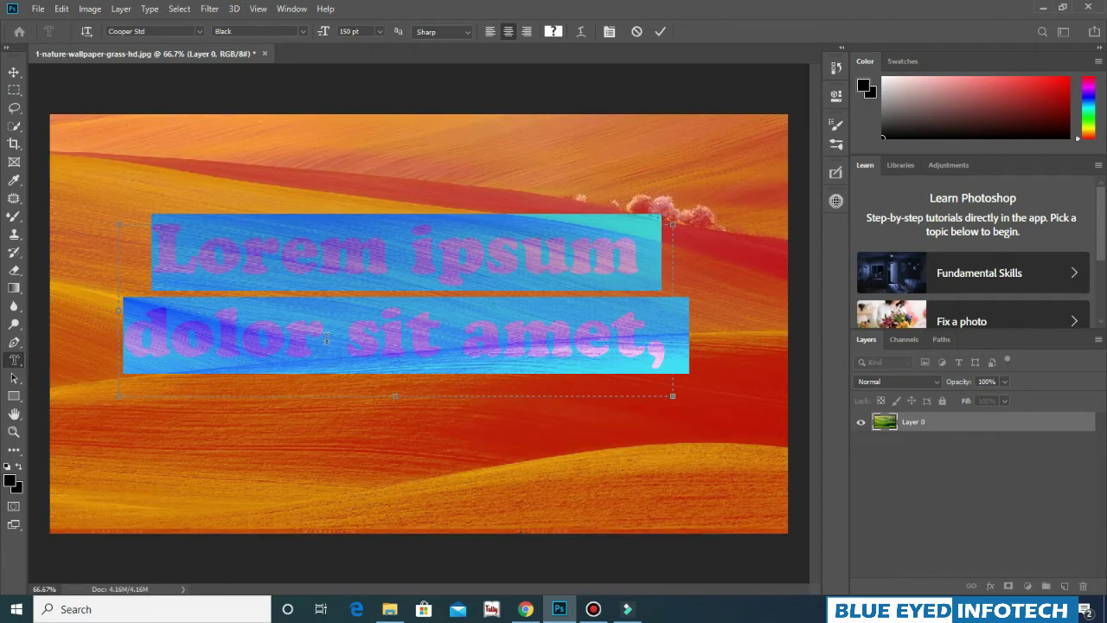
# Step: Type LANDSCAPE into the type mask and shorten the box to fit the word
pyautogui.write('LA')
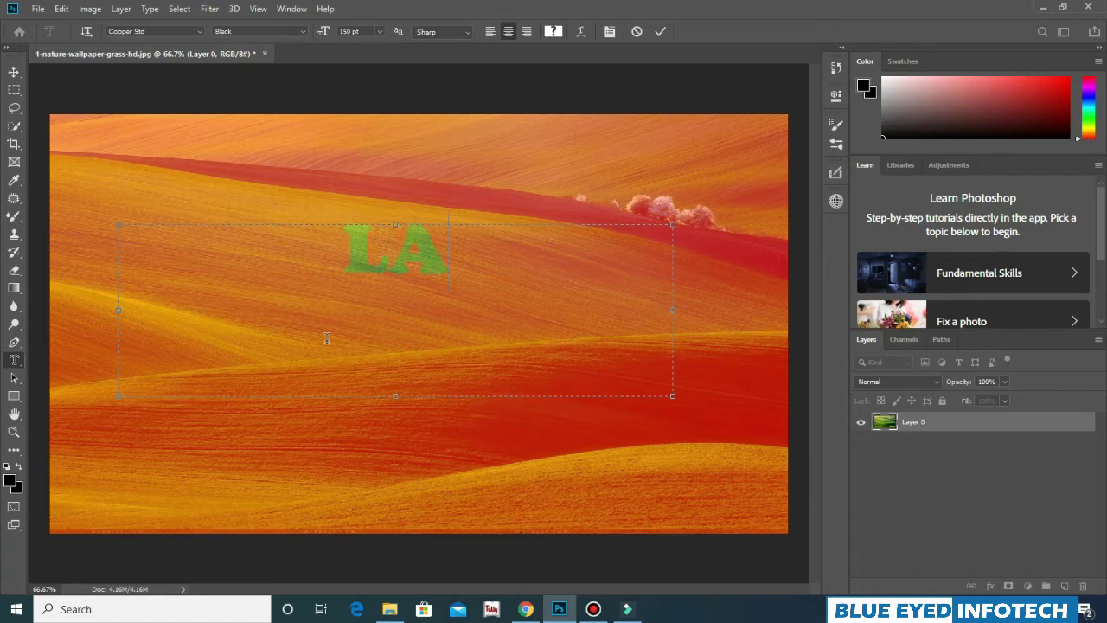
pyautogui.write('ND')
pyautogui.write('SC')
pyautogui.write('AP')
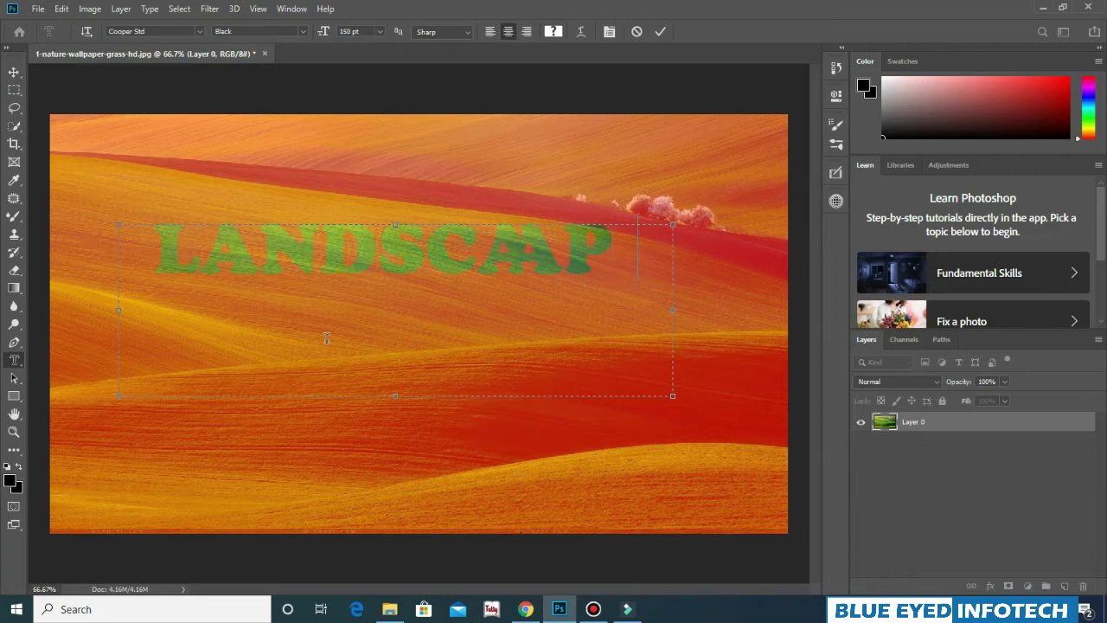
pyautogui.write('E')
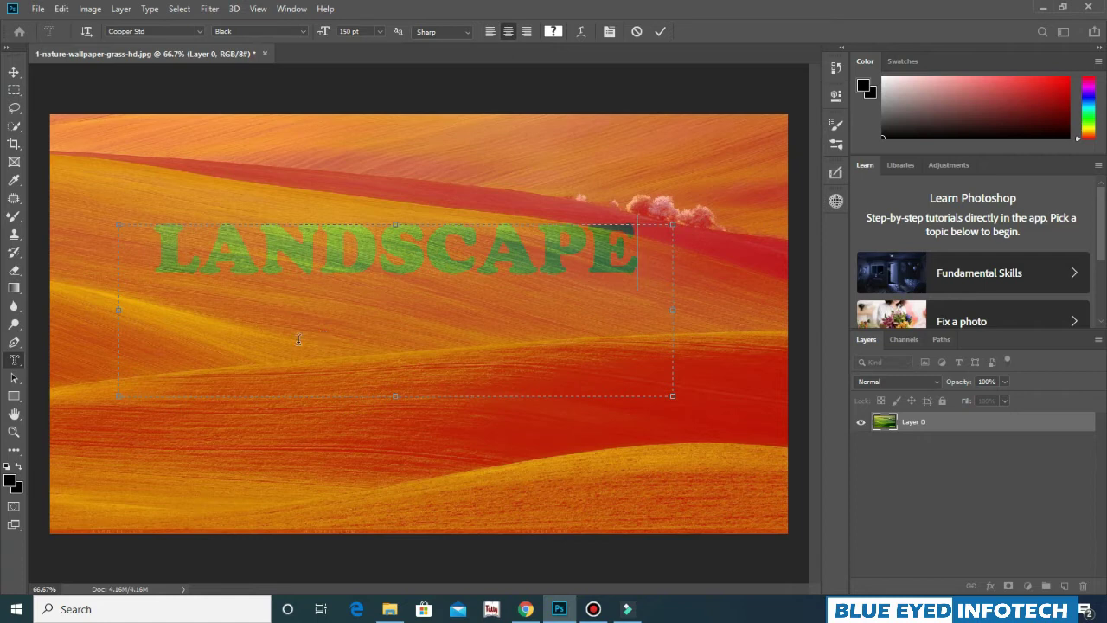
pyautogui.rightClick(22, 363)
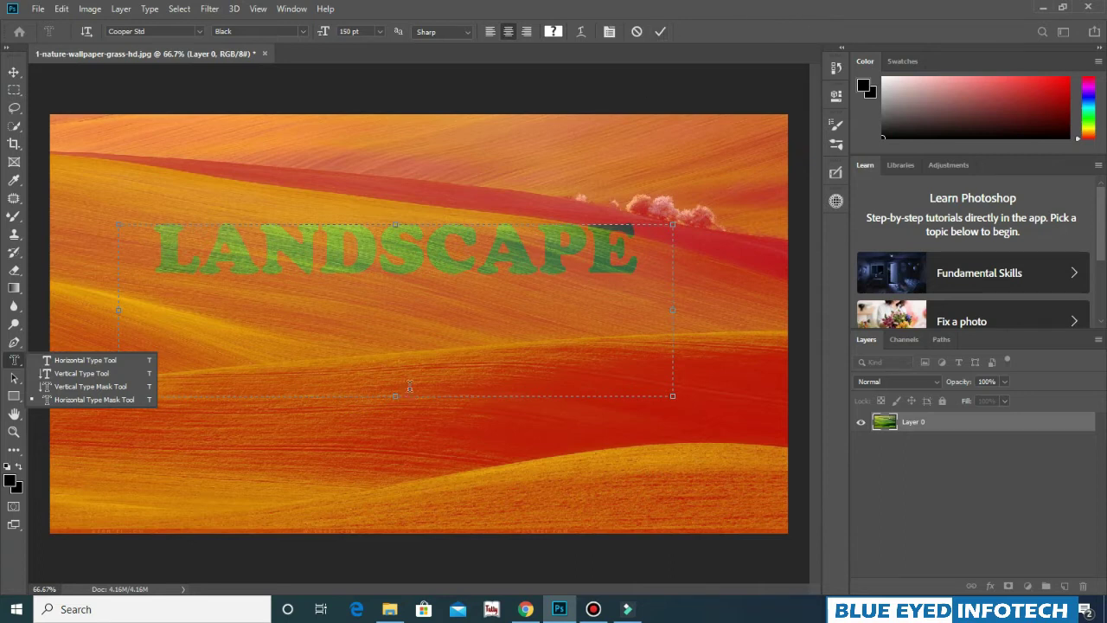
pyautogui.click(673, 95)
pyautogui.moveTo(394, 396); pyautogui.dragTo(401, 323)
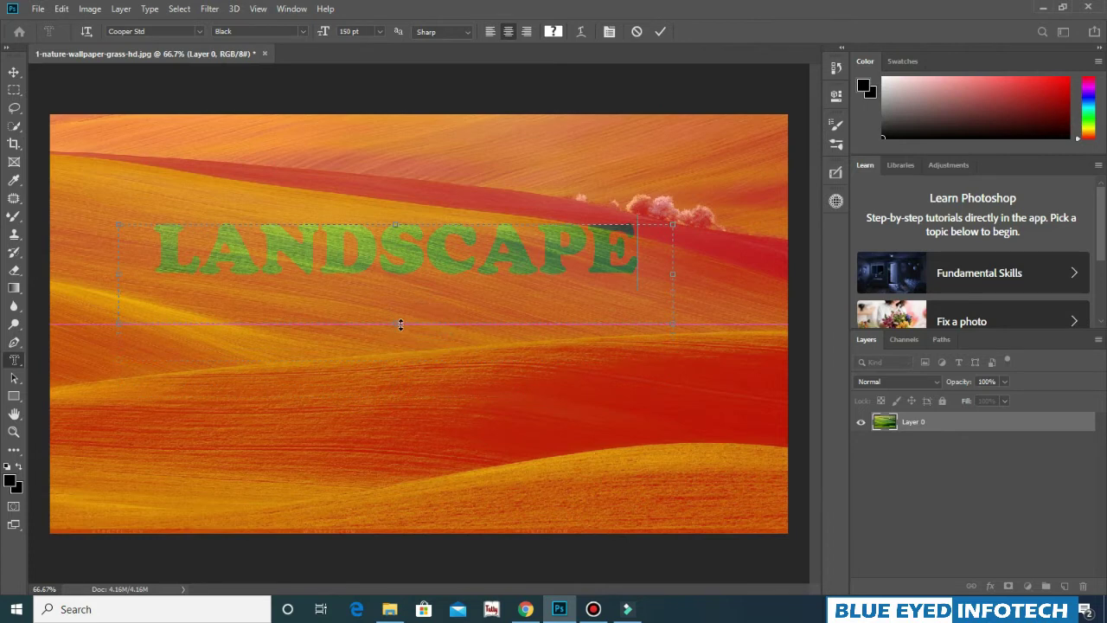
# Step: Commit the LANDSCAPE type mask and nudge the selection slightly lower
pyautogui.click(657, 32)
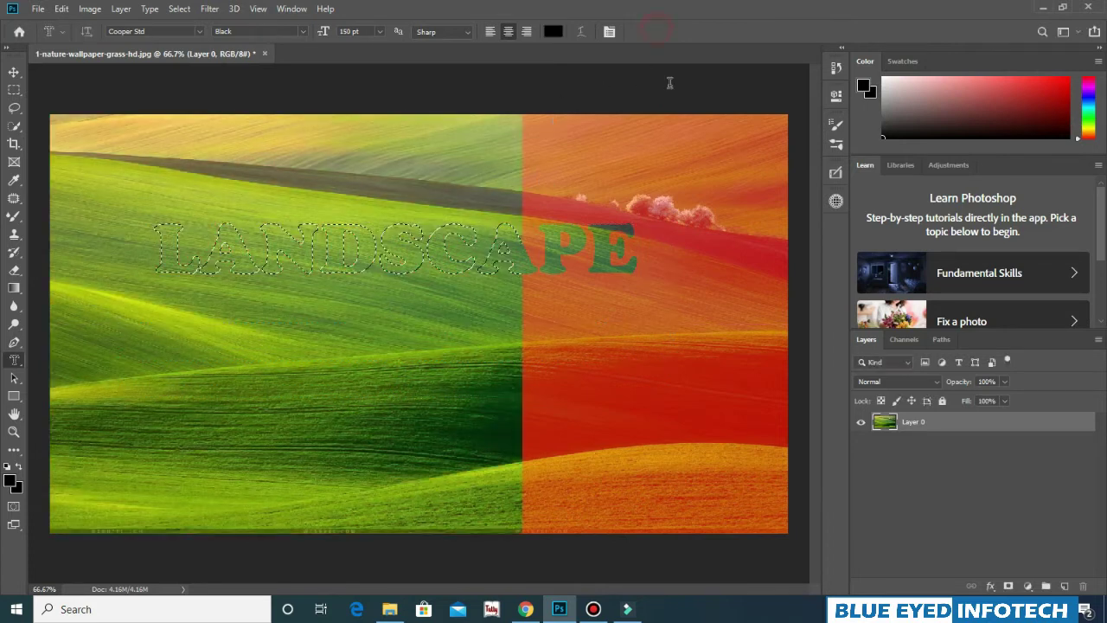
pyautogui.hotkey('shift', 'Down')
pyautogui.hotkey('shift', 'Down')
pyautogui.hotkey('shift', 'Down')
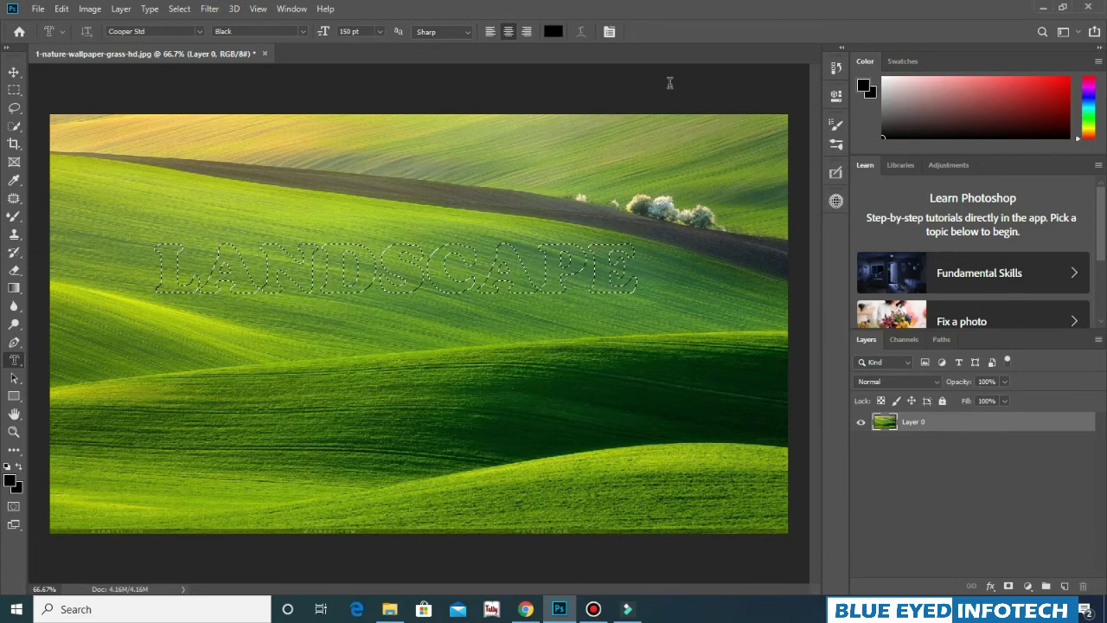
pyautogui.hotkey('shift', 'Down')
pyautogui.hotkey('shift', 'Down')
pyautogui.press('Down')
pyautogui.press('Down')
pyautogui.press('Down')
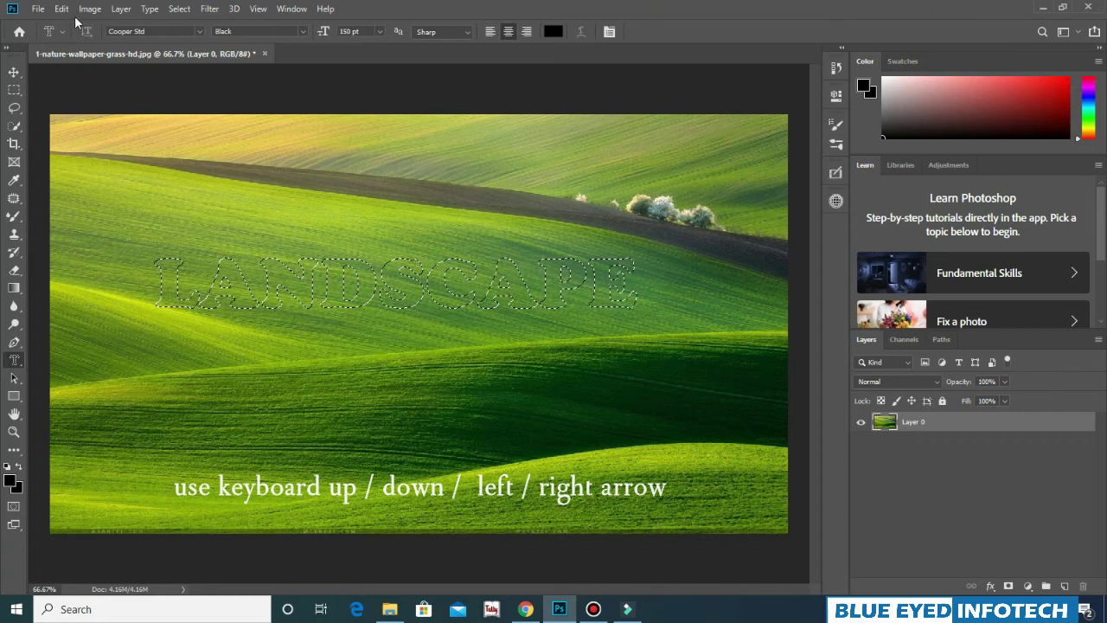
# Step: Copy Merged and Paste the letters onto Layer 1, briefly hiding Layer 0 to check
pyautogui.click(61, 8)
pyautogui.click(93, 118)
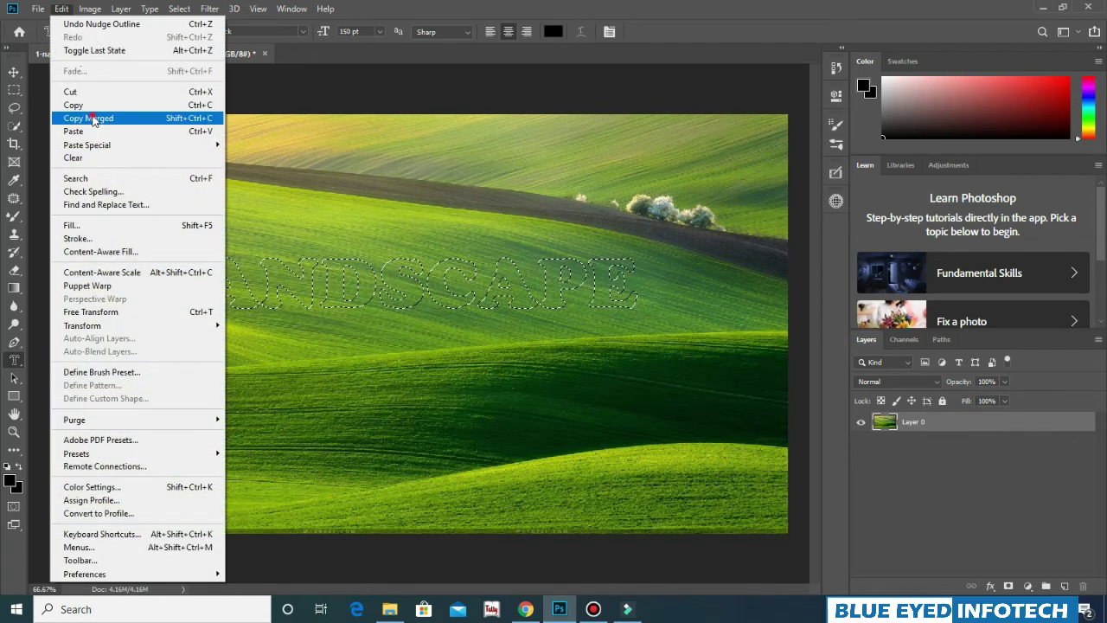
pyautogui.click(62, 9)
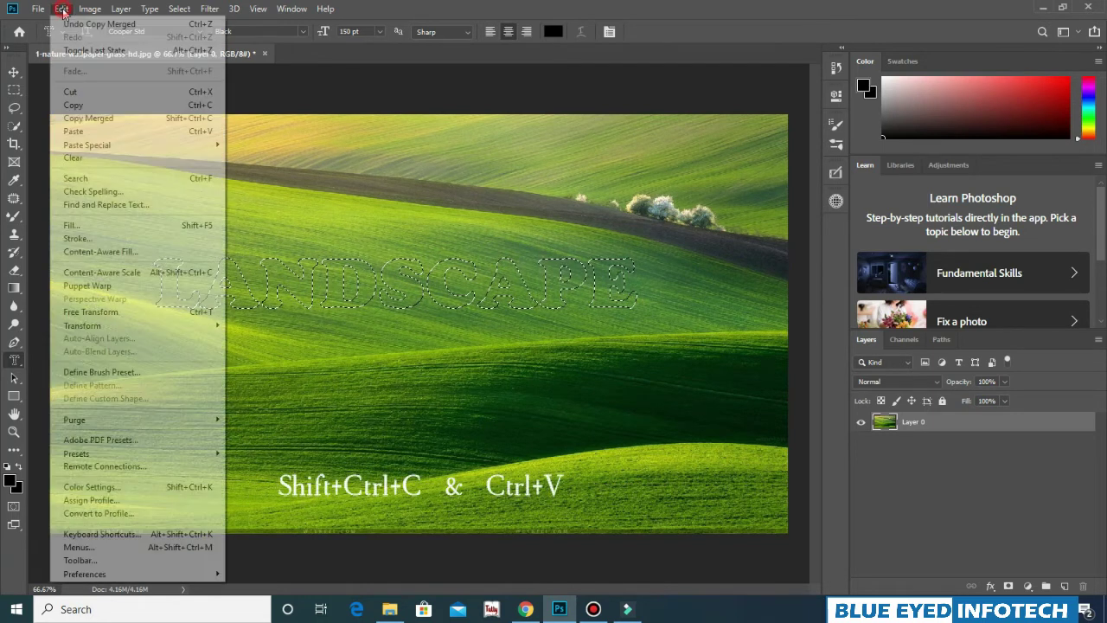
pyautogui.click(76, 132)
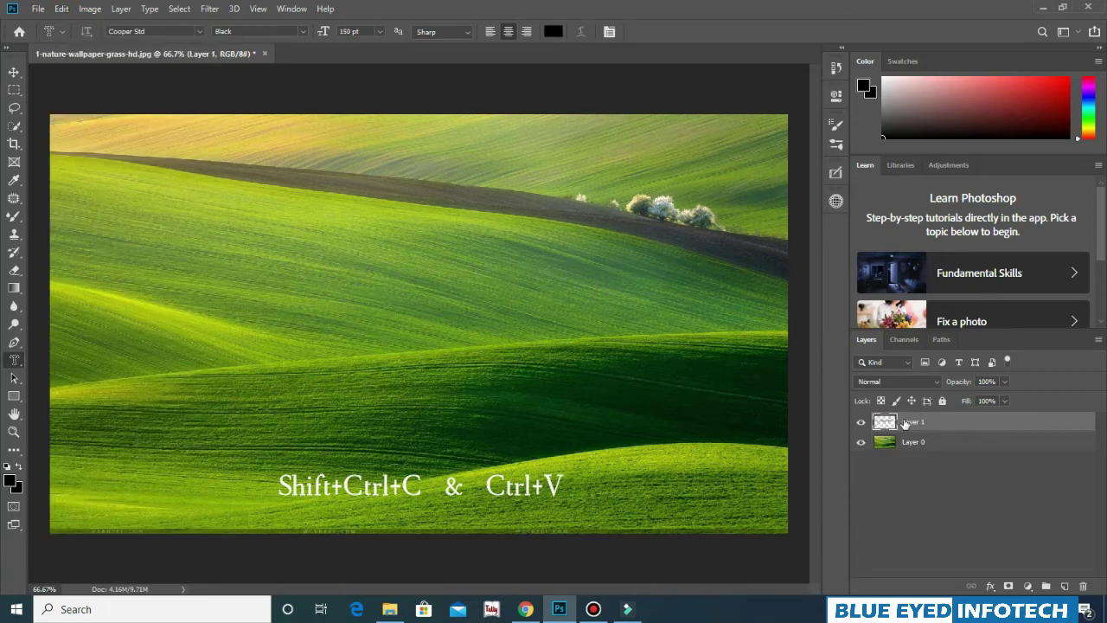
pyautogui.click(861, 445)
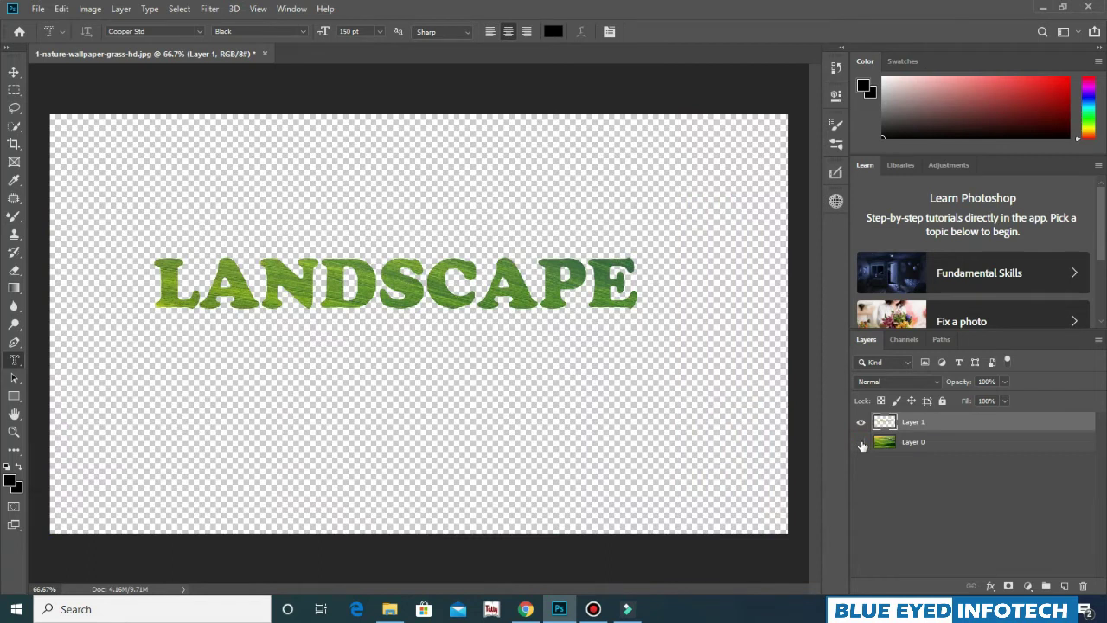
pyautogui.click(861, 443)
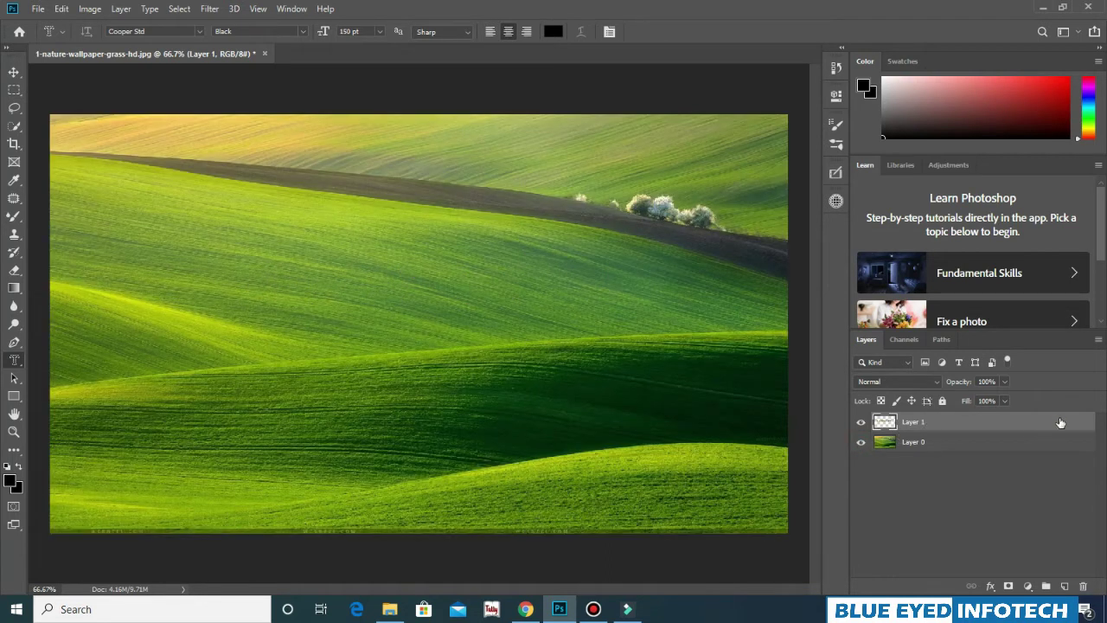
# Step: Enable a Drop Shadow in Layer 1's Layer Style
pyautogui.doubleClick(1054, 421)
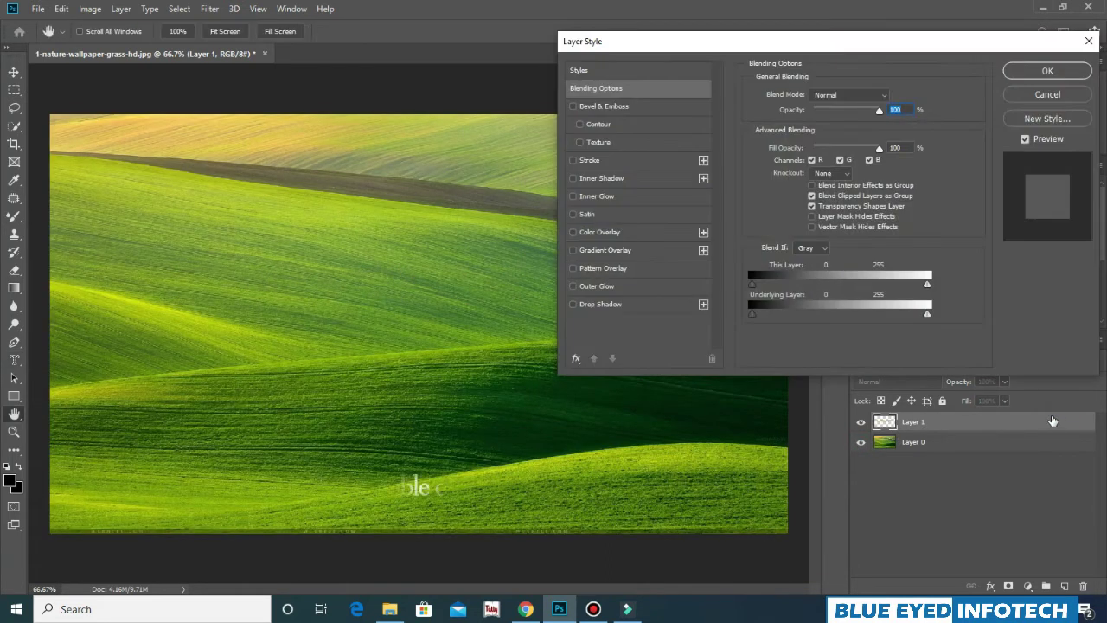
pyautogui.click(606, 305)
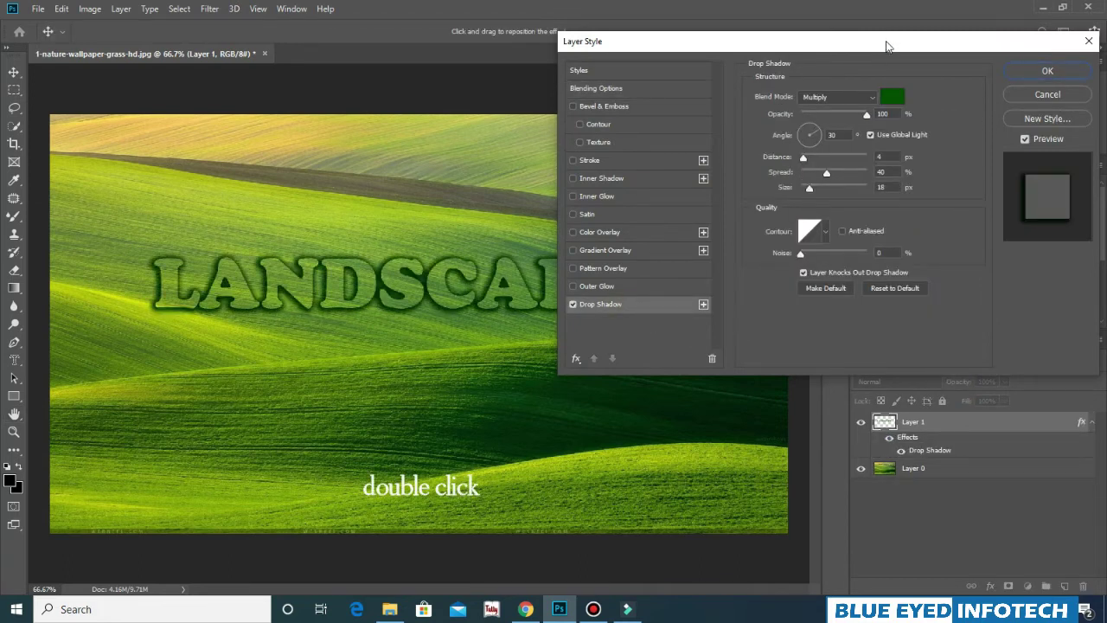
pyautogui.moveTo(890, 43)
pyautogui.mouseDown()
pyautogui.moveTo(947, 83)
pyautogui.moveTo(876, 46)
pyautogui.moveTo(851, 323)
pyautogui.mouseUp()
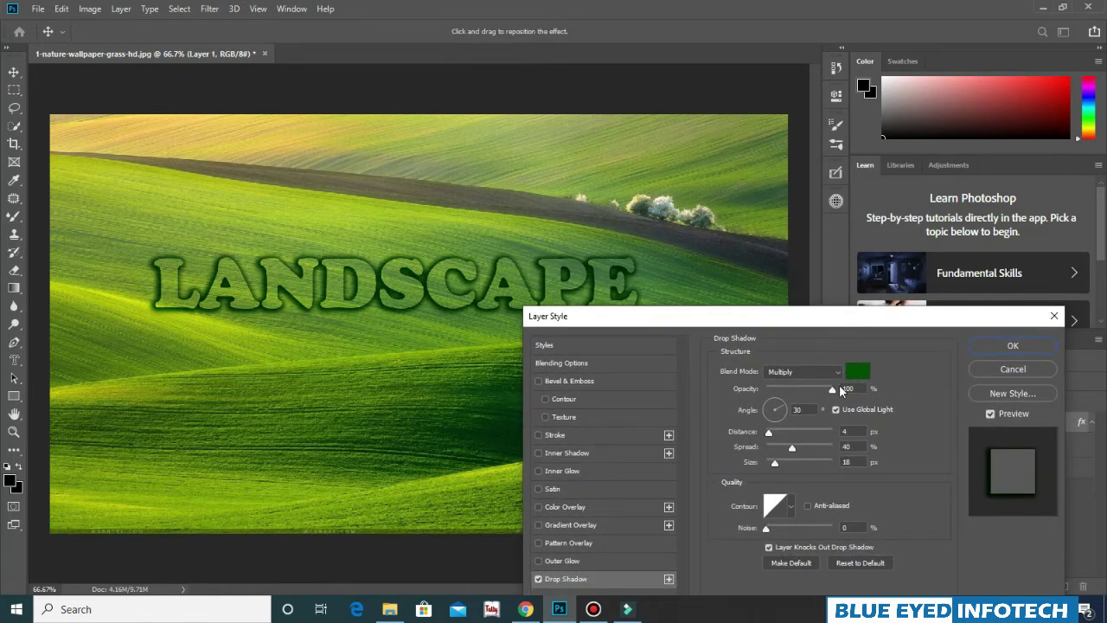
# Step: Set the green shadow to 5 px distance, 19% spread, 5 px size and 86% opacity
pyautogui.click(769, 433)
pyautogui.moveTo(770, 433); pyautogui.dragTo(778, 448)
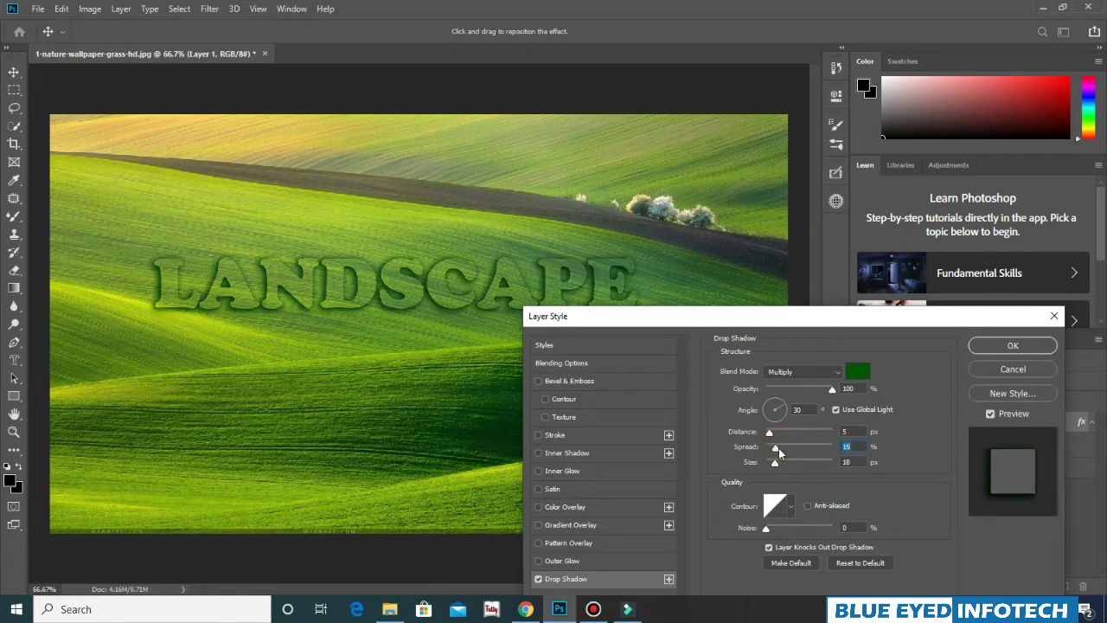
pyautogui.moveTo(832, 391)
pyautogui.mouseDown()
pyautogui.moveTo(813, 394)
pyautogui.moveTo(827, 392)
pyautogui.mouseUp()
pyautogui.moveTo(775, 463); pyautogui.dragTo(765, 463)
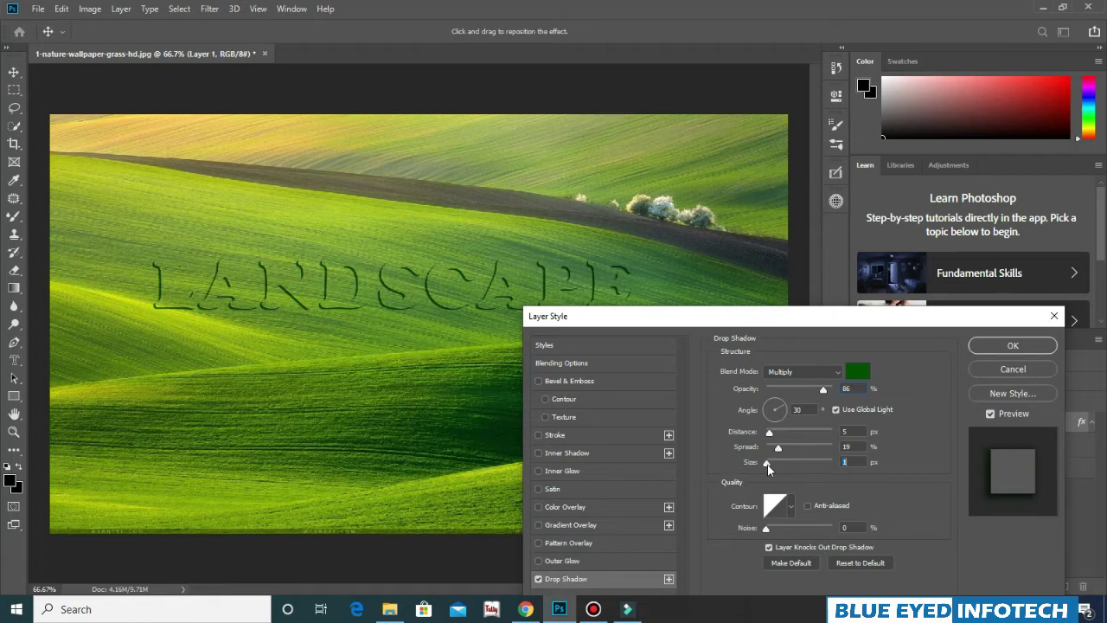
pyautogui.moveTo(769, 464); pyautogui.dragTo(772, 464)
pyautogui.moveTo(833, 393); pyautogui.dragTo(811, 398)
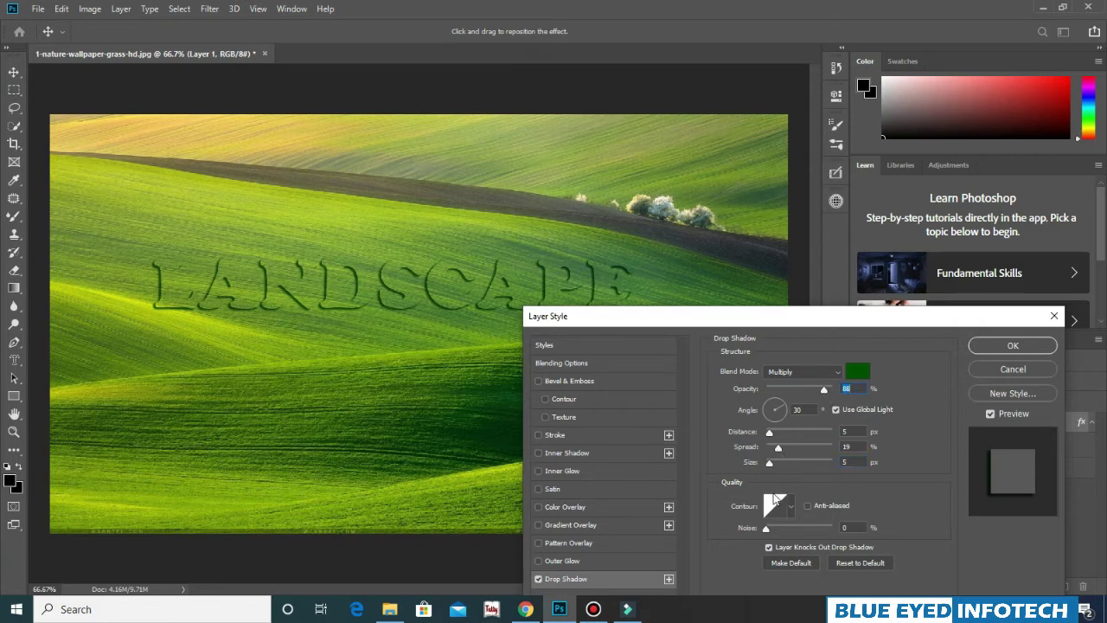
# Step: Add a light-green 4 px inside stroke at 7% opacity and apply the layer styles
pyautogui.click(613, 434)
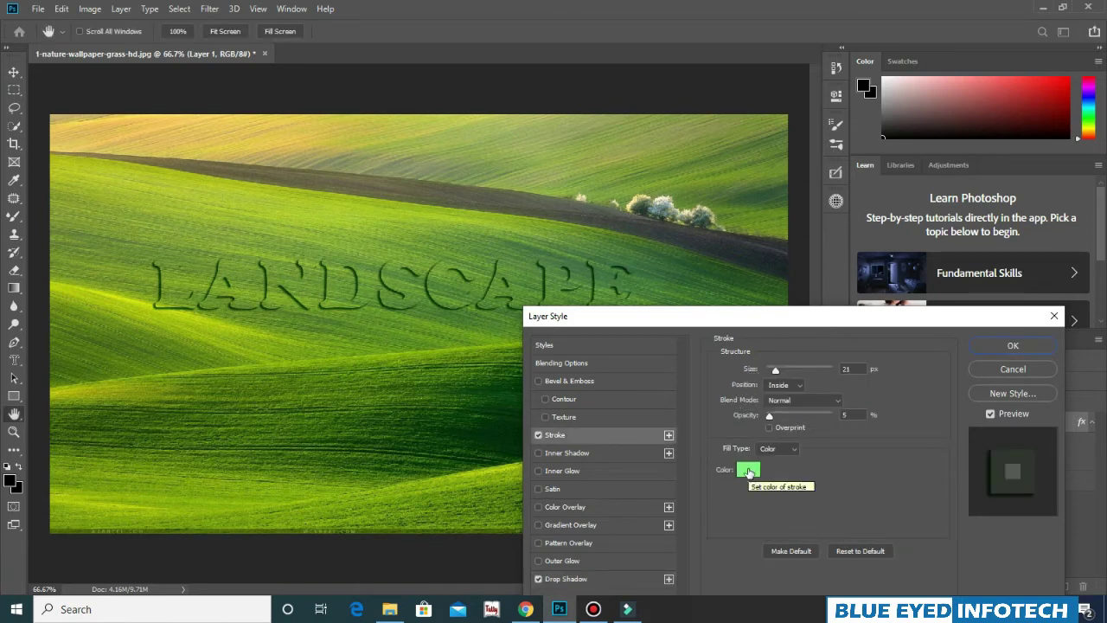
pyautogui.moveTo(770, 416)
pyautogui.mouseDown()
pyautogui.moveTo(811, 414)
pyautogui.moveTo(770, 426)
pyautogui.mouseUp()
pyautogui.moveTo(766, 416); pyautogui.dragTo(775, 419)
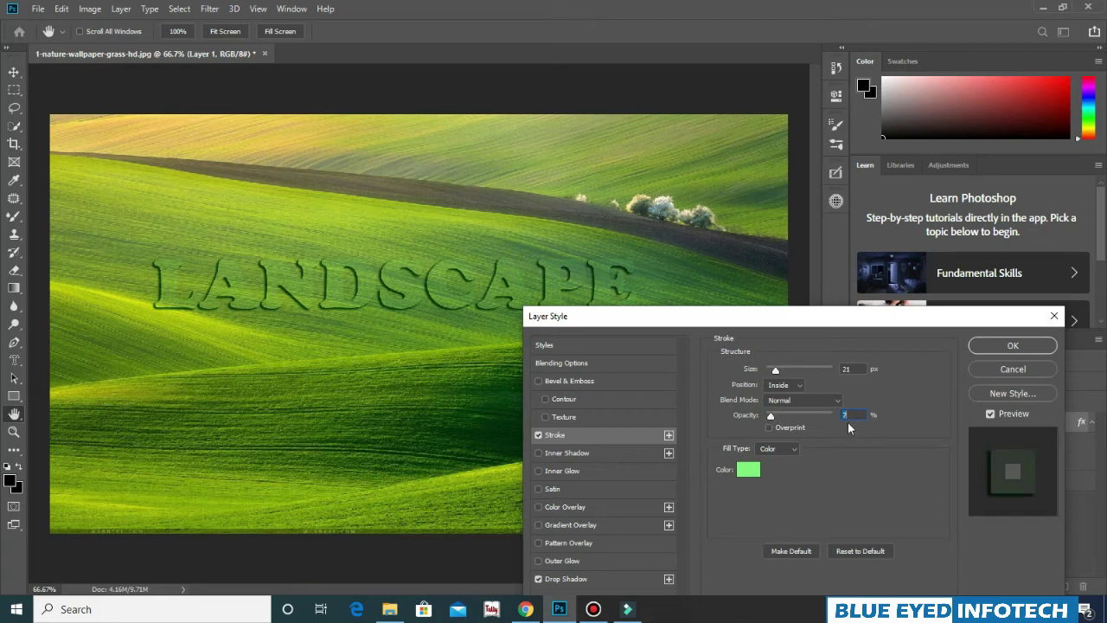
pyautogui.moveTo(776, 372)
pyautogui.mouseDown()
pyautogui.moveTo(750, 375)
pyautogui.moveTo(769, 377)
pyautogui.mouseUp()
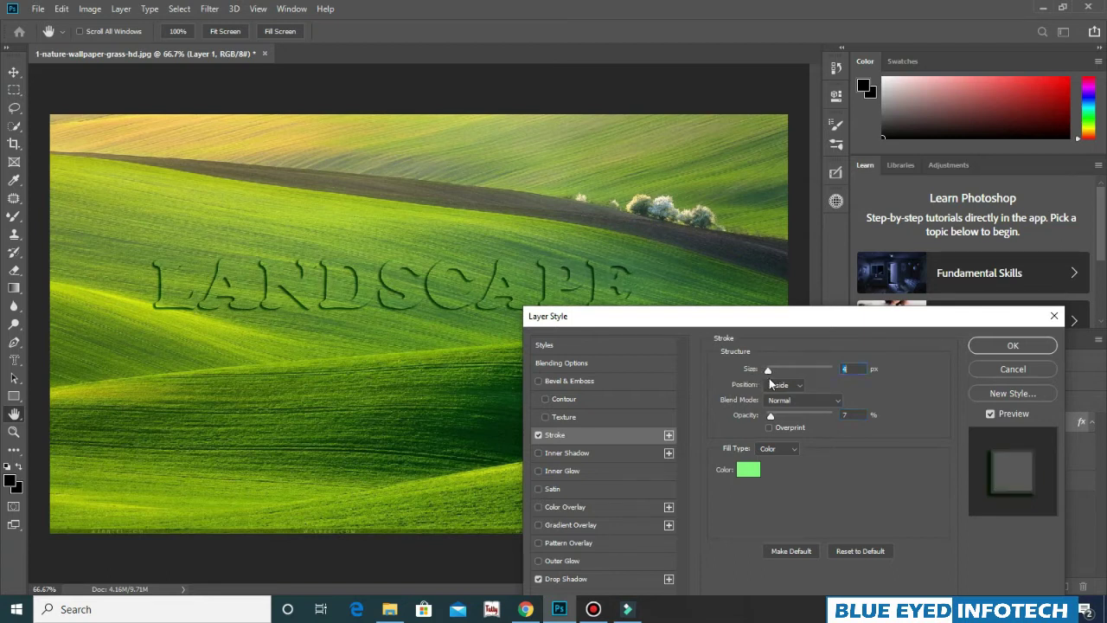
pyautogui.click(1011, 346)
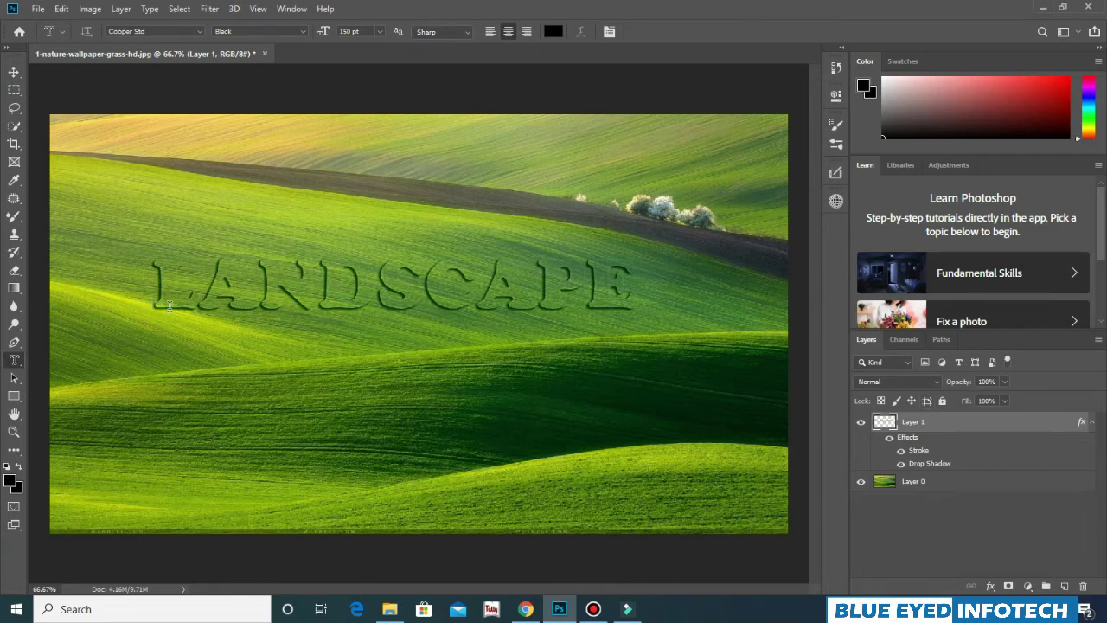
# Step: Move the LANDSCAPE layer lower onto the hillside, just below the dark soil band
pyautogui.click(15, 74)
pyautogui.moveTo(305, 297)
pyautogui.mouseDown()
pyautogui.moveTo(306, 173)
pyautogui.moveTo(302, 219)
pyautogui.moveTo(283, 250)
pyautogui.mouseUp()
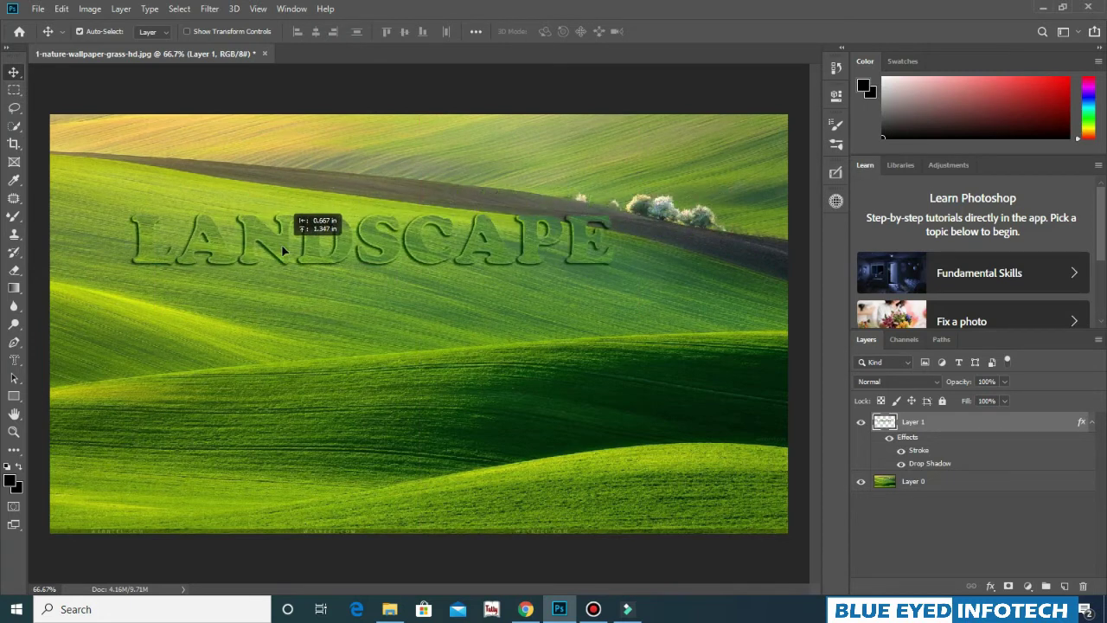
pyautogui.moveTo(282, 249); pyautogui.dragTo(278, 272)
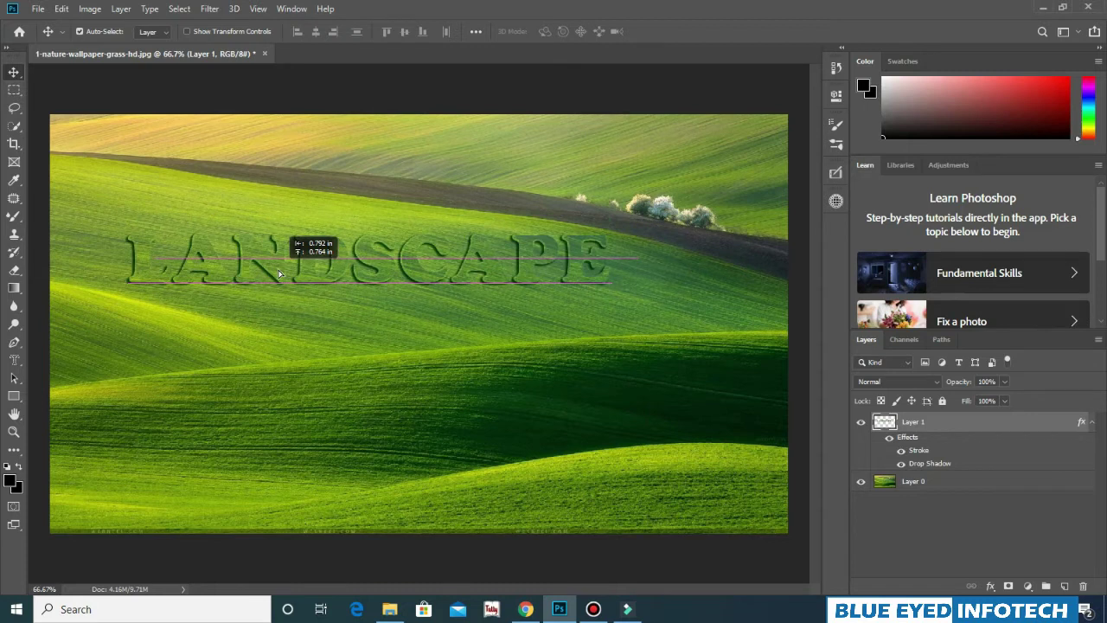
pyautogui.moveTo(279, 273)
pyautogui.mouseDown()
pyautogui.moveTo(327, 417)
pyautogui.moveTo(305, 245)
pyautogui.mouseUp()
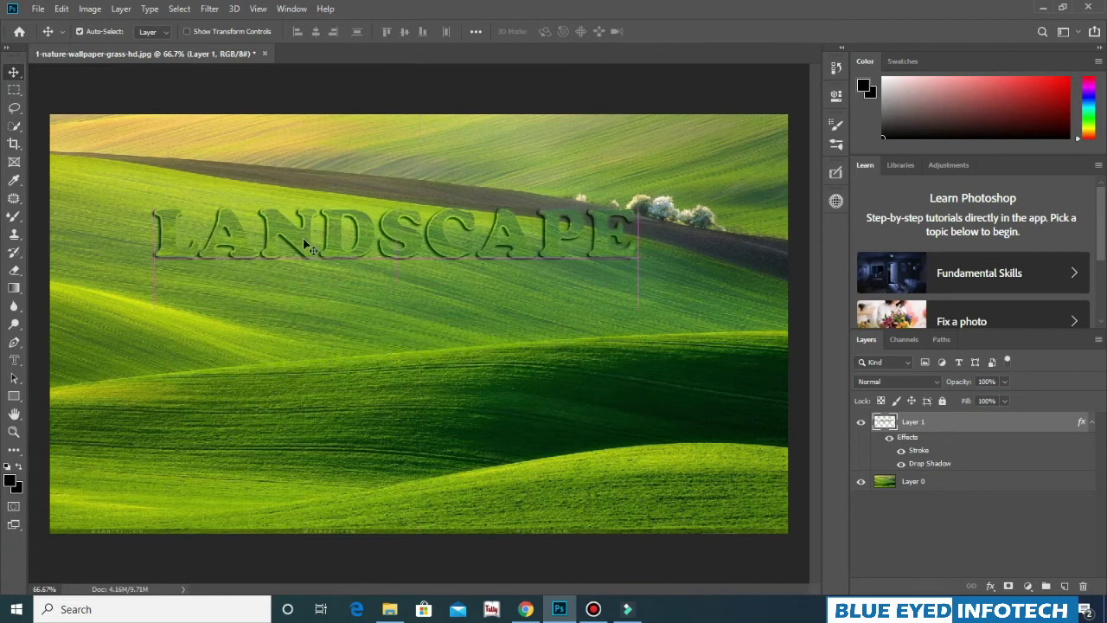
pyautogui.moveTo(304, 245); pyautogui.dragTo(274, 270)
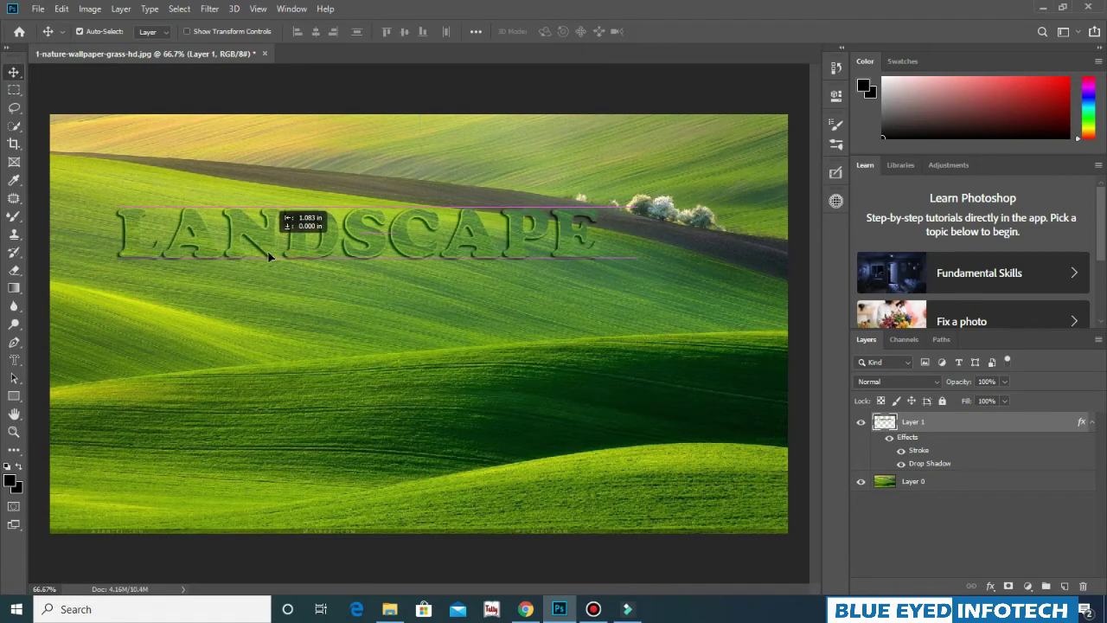
pyautogui.moveTo(534, 287); pyautogui.dragTo(564, 313)
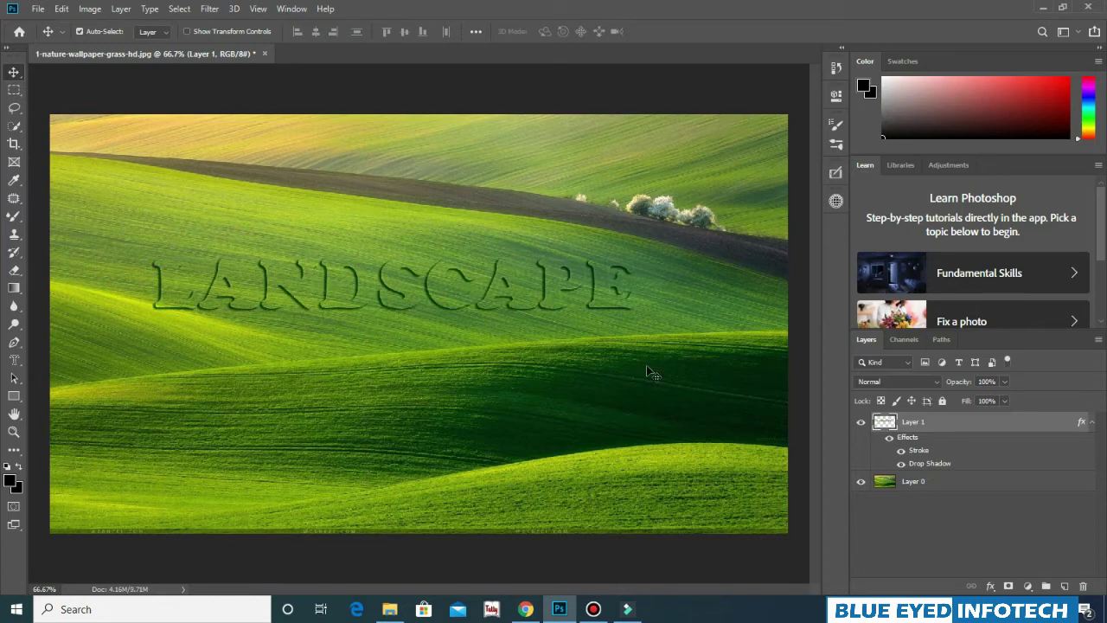
# Step: Start a Save As with a LANDSCAPE file name, then cancel the Photoshop-format save
pyautogui.click(38, 9)
pyautogui.click(64, 165)
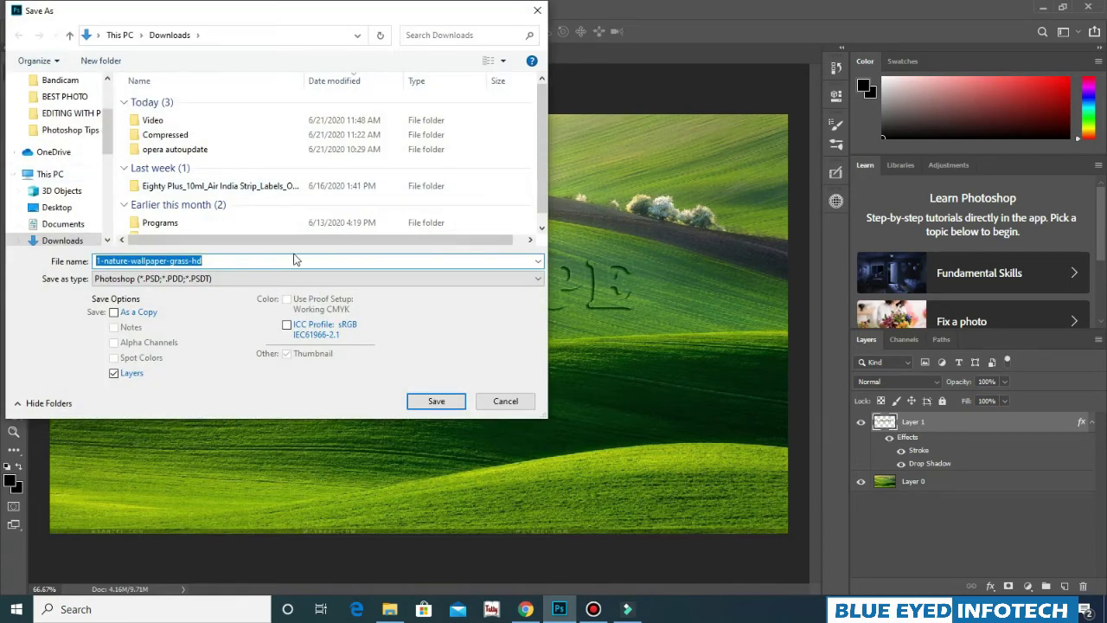
pyautogui.write('LAN')
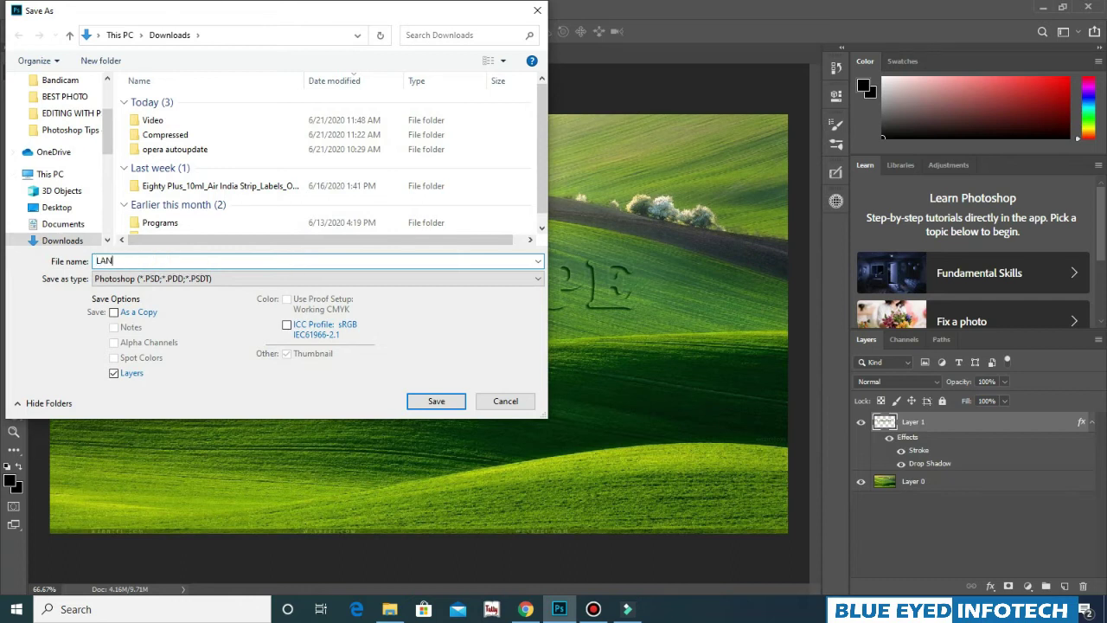
pyautogui.write('DSCAPE')
pyautogui.write('PE ')
pyautogui.write('MAS')
pyautogui.press('Return')
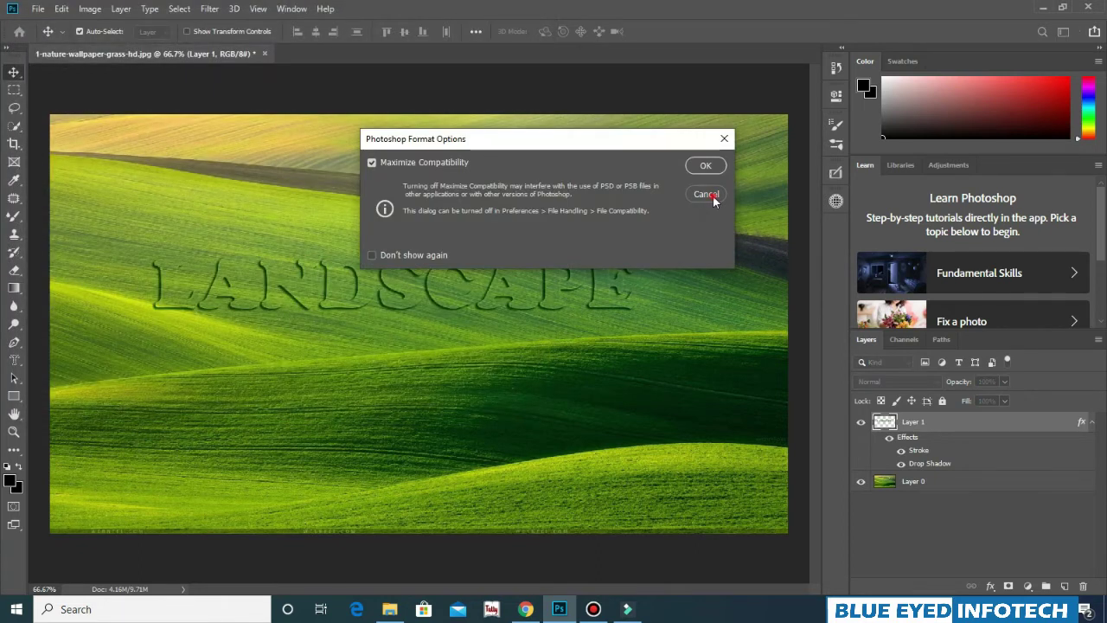
pyautogui.click(713, 197)
# Step: Save the image as JPEG 'LANDSCAPE TYPE MASK' in Downloads at Maximum quality
pyautogui.click(38, 9)
pyautogui.click(57, 162)
pyautogui.click(309, 279)
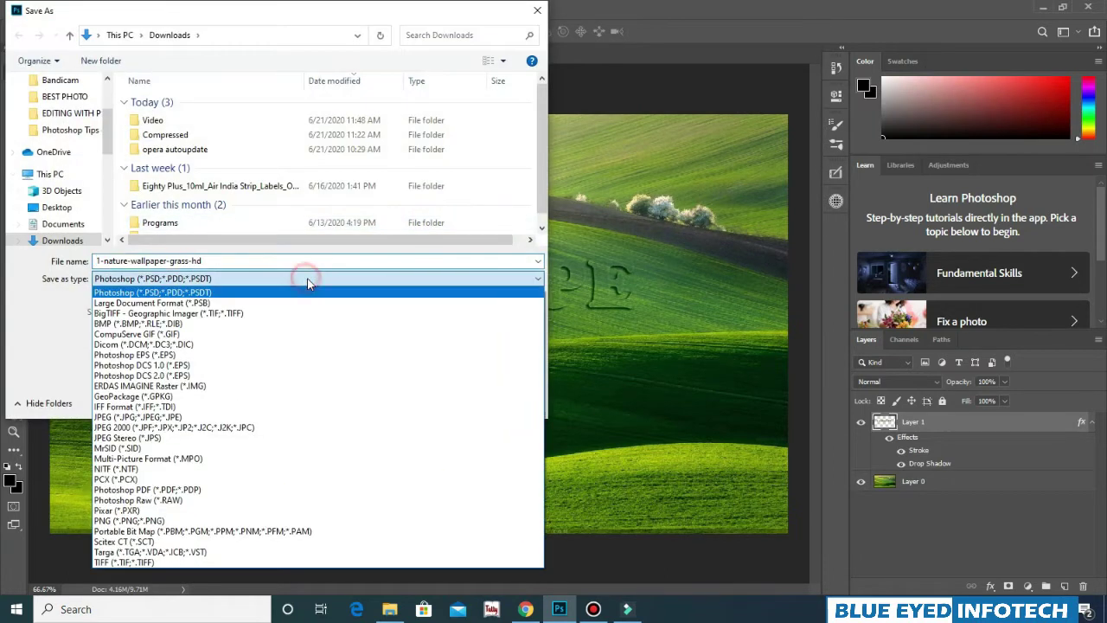
pyautogui.press('j')
pyautogui.press('Return')
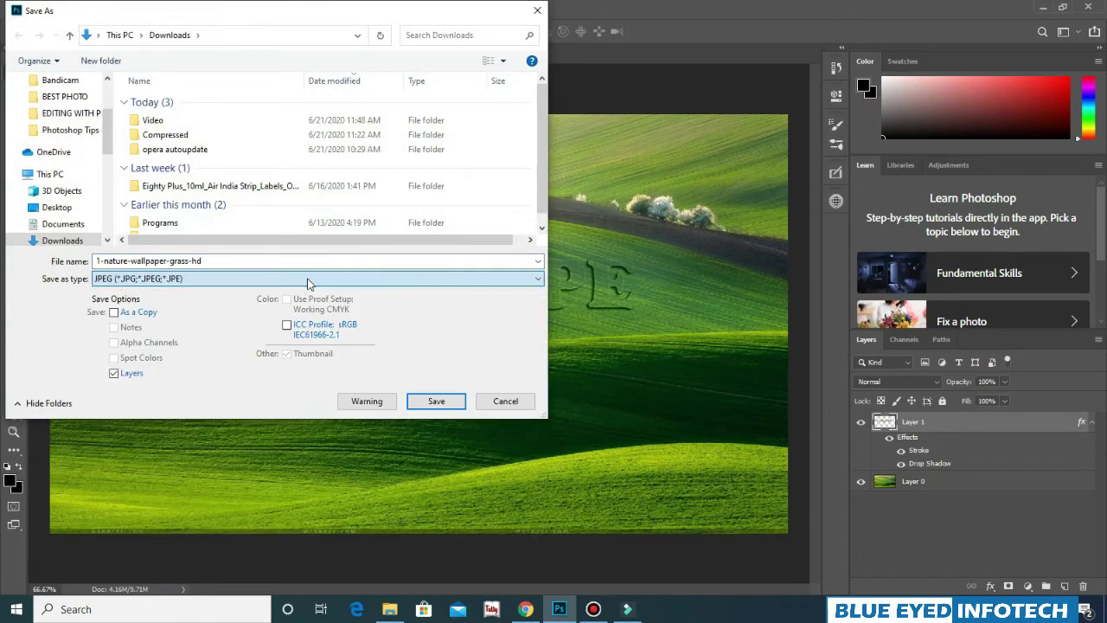
pyautogui.click(283, 261)
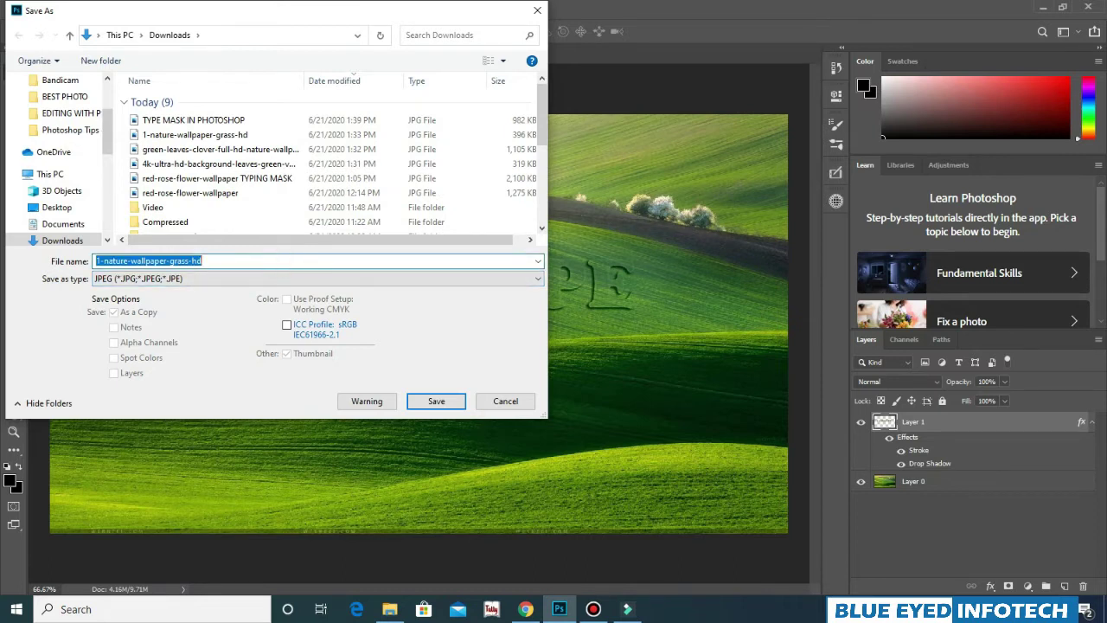
pyautogui.write('LANDS')
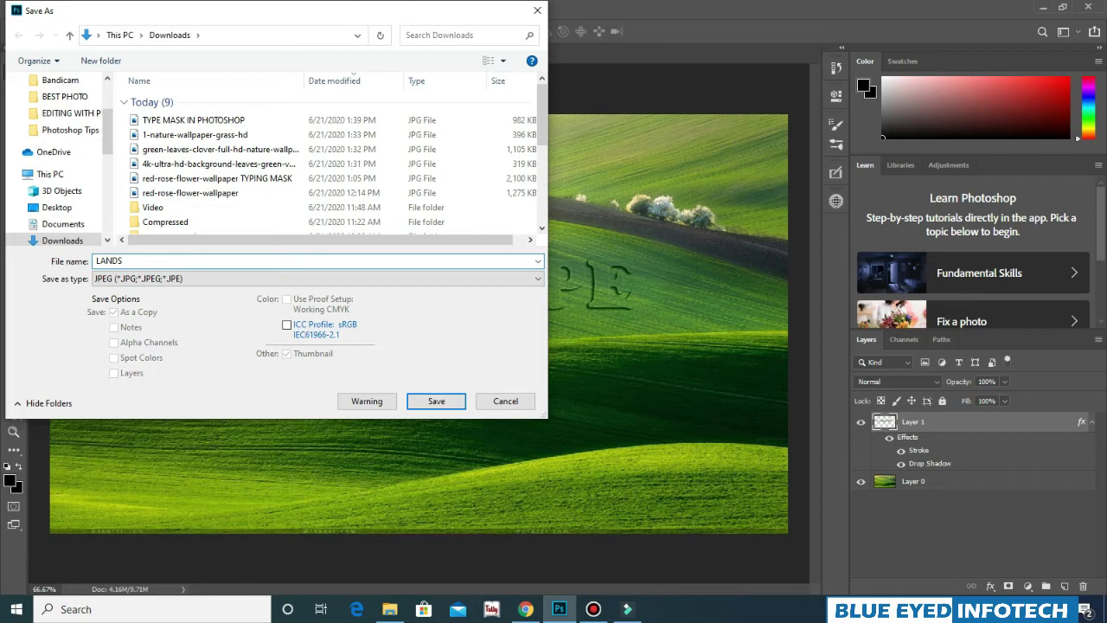
pyautogui.write('CAPE ')
pyautogui.write('TYPE')
pyautogui.write(' MASK')
pyautogui.click(437, 403)
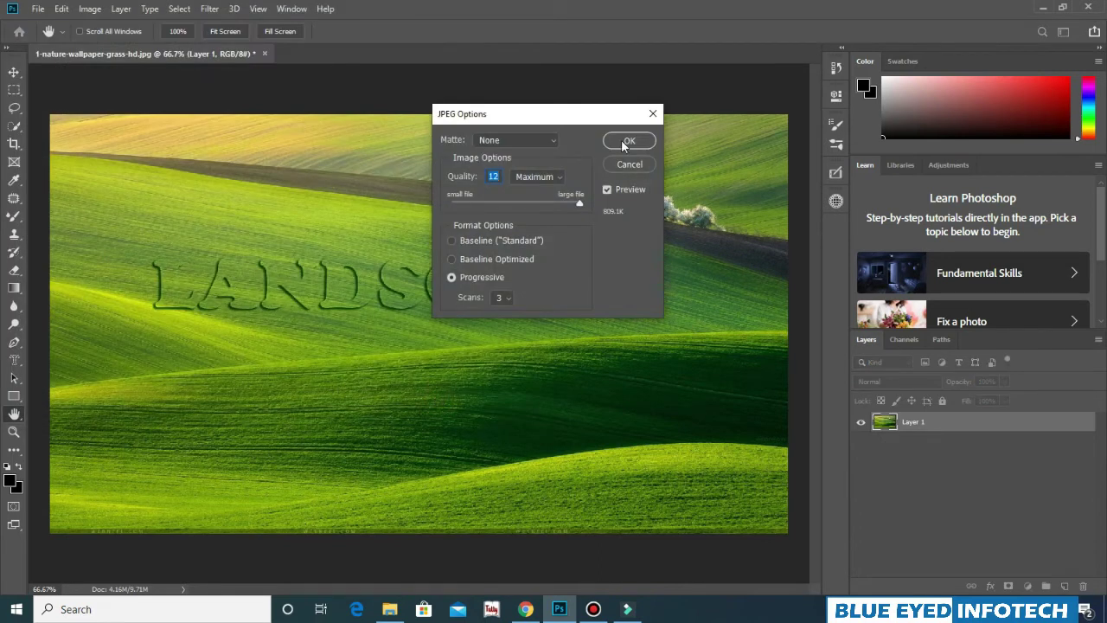
pyautogui.click(621, 144)
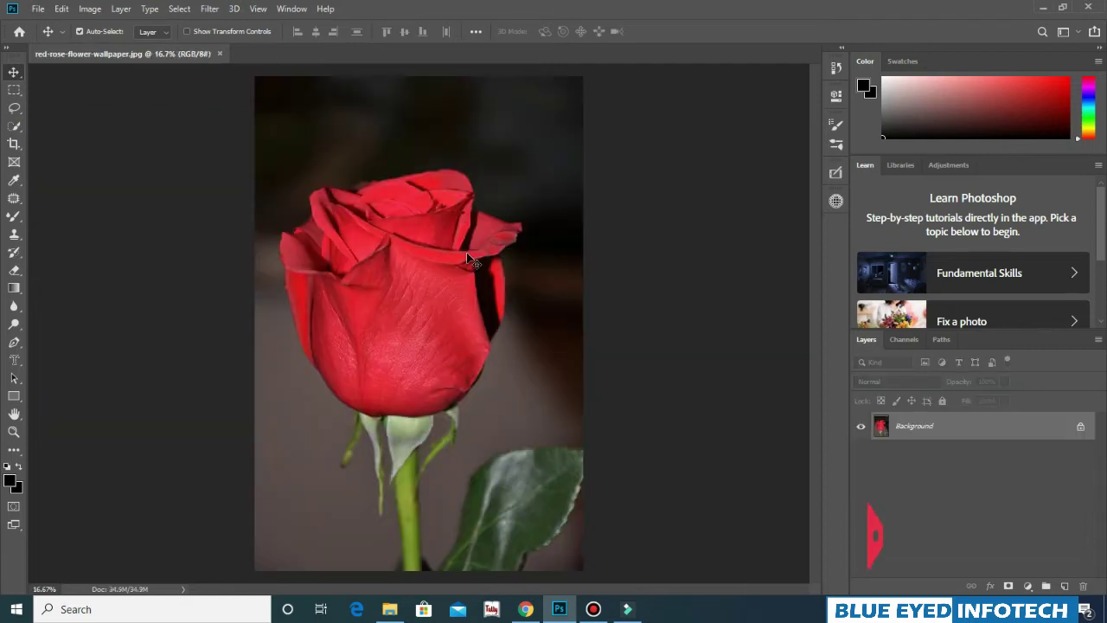
# Step: Unlock the rose background and crop away the dark top and most of the stem
pyautogui.click(1081, 426)
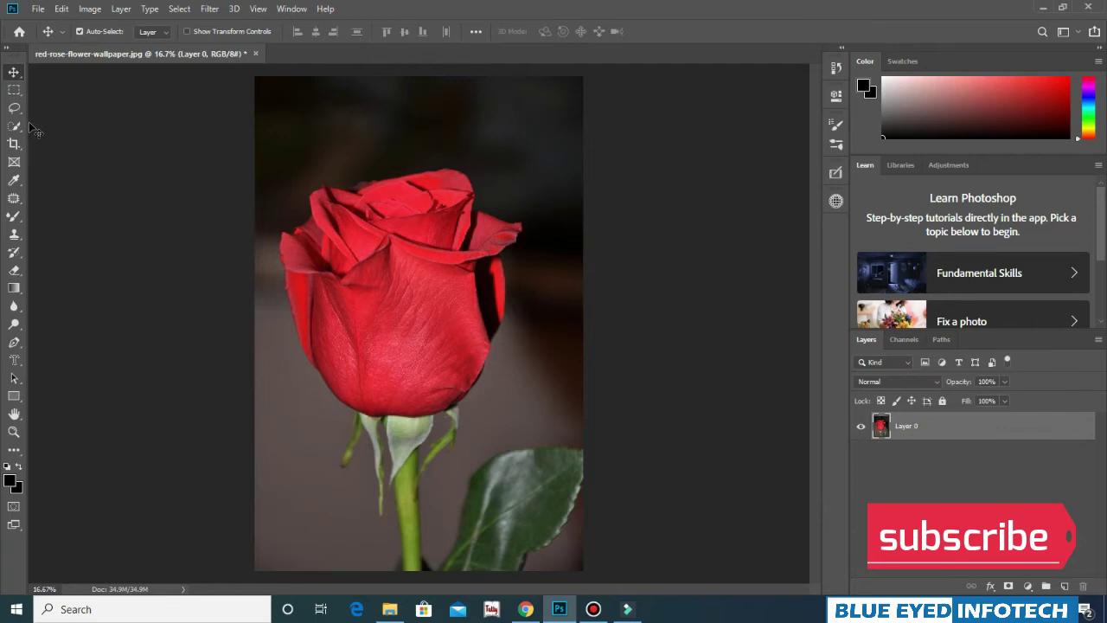
pyautogui.click(14, 144)
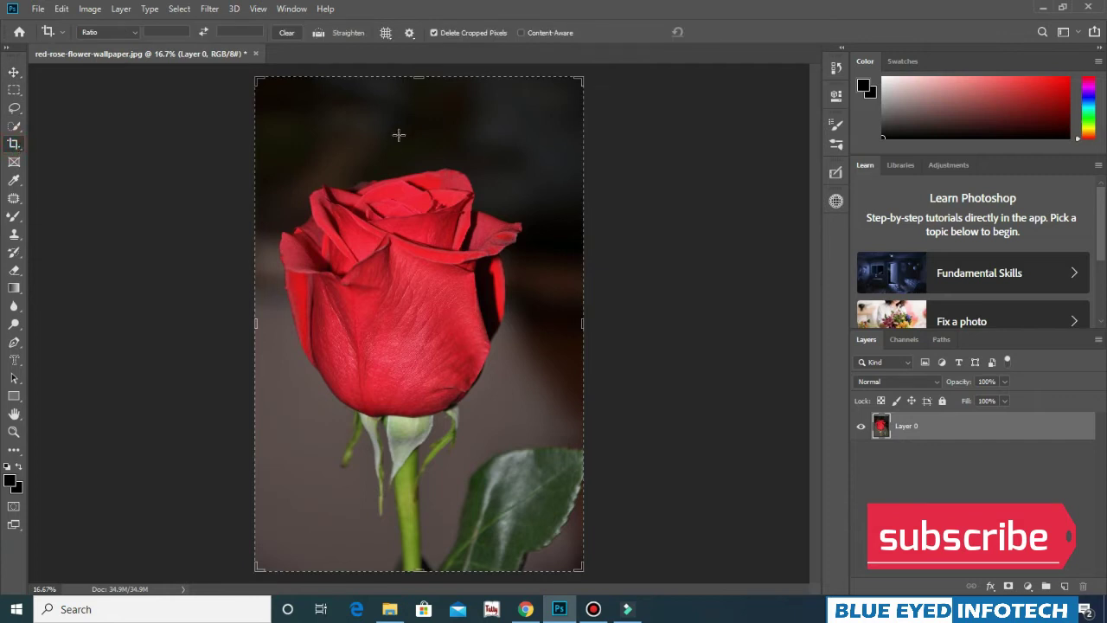
pyautogui.moveTo(420, 76); pyautogui.dragTo(420, 156)
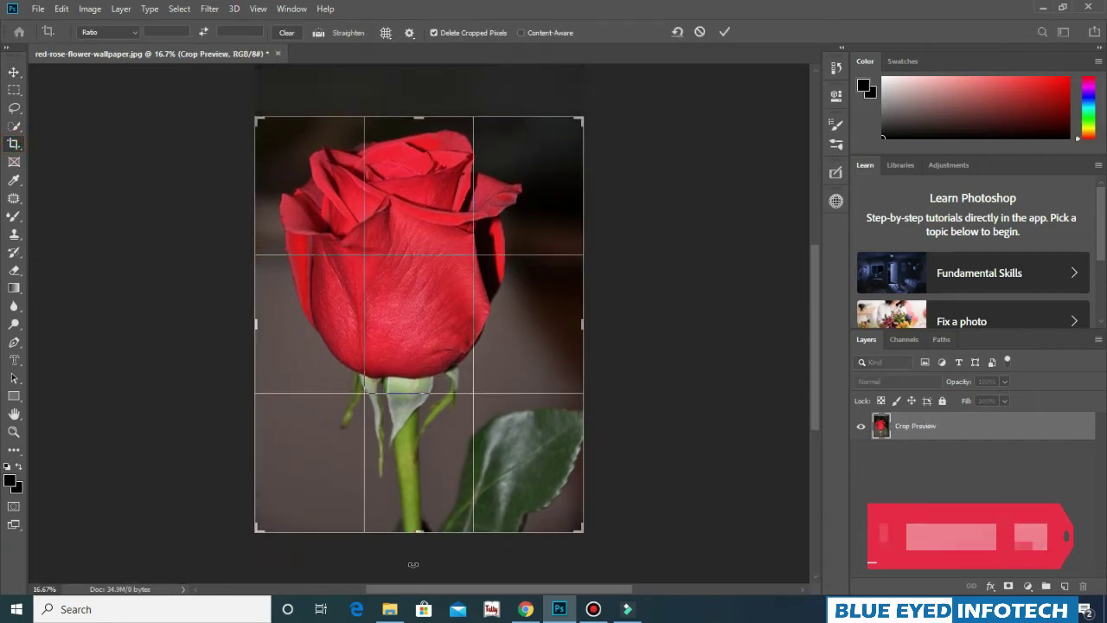
pyautogui.moveTo(421, 536)
pyautogui.mouseDown()
pyautogui.moveTo(422, 519)
pyautogui.moveTo(422, 549)
pyautogui.mouseUp()
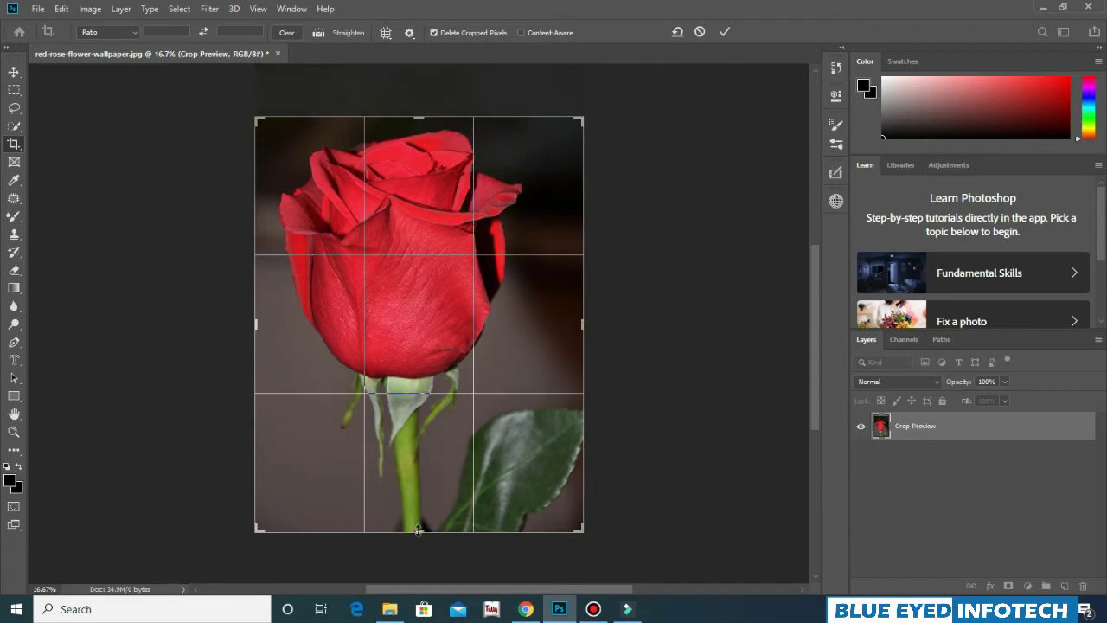
pyautogui.moveTo(418, 530)
pyautogui.mouseDown()
pyautogui.moveTo(426, 465)
pyautogui.moveTo(435, 493)
pyautogui.mouseUp()
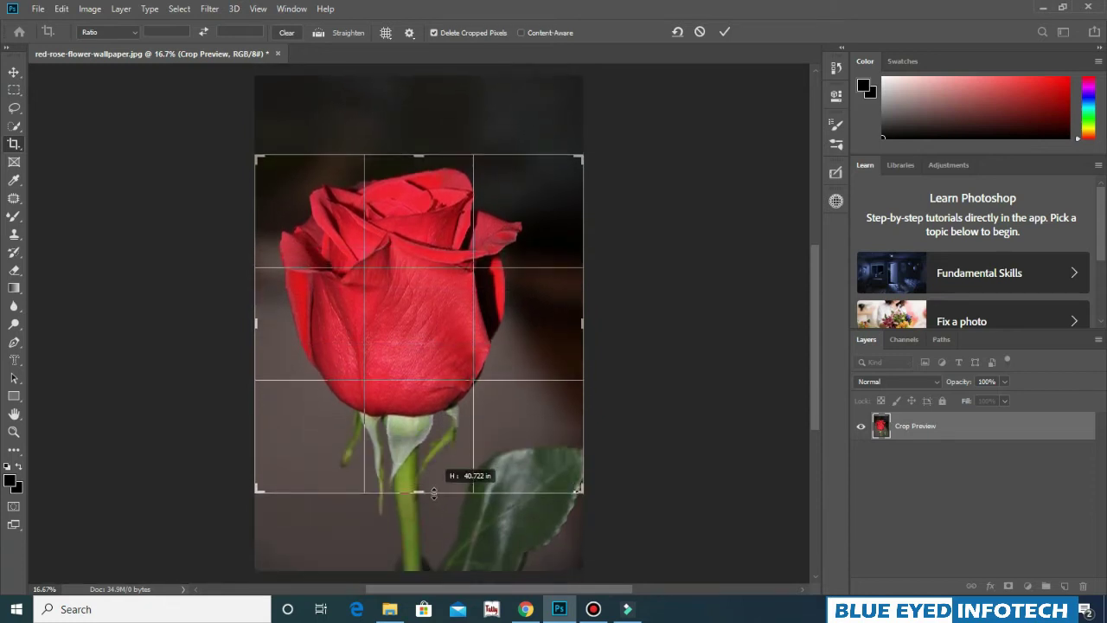
pyautogui.click(725, 32)
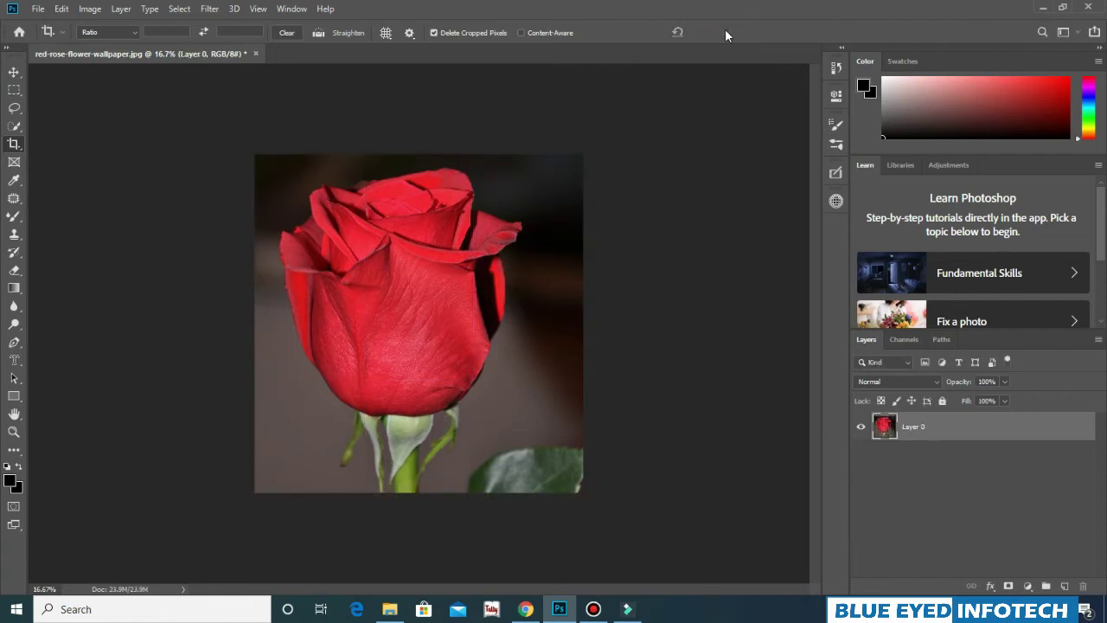
pyautogui.hotkey('ctrl', '0')
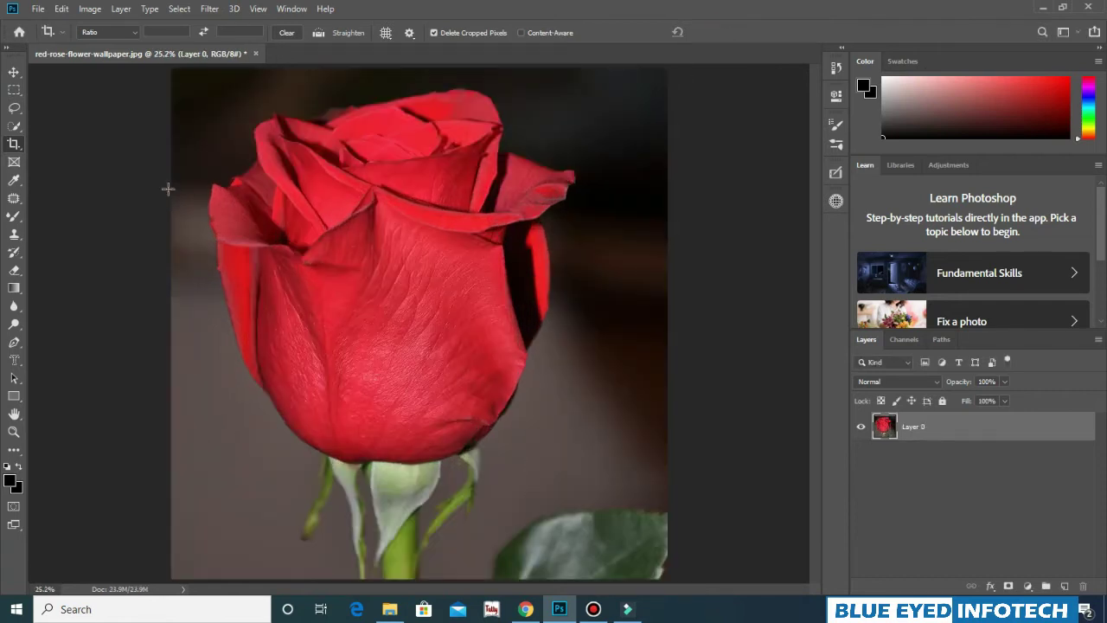
# Step: Draw a Horizontal Type Mask box over the rose bloom and type the text
pyautogui.click(14, 364)
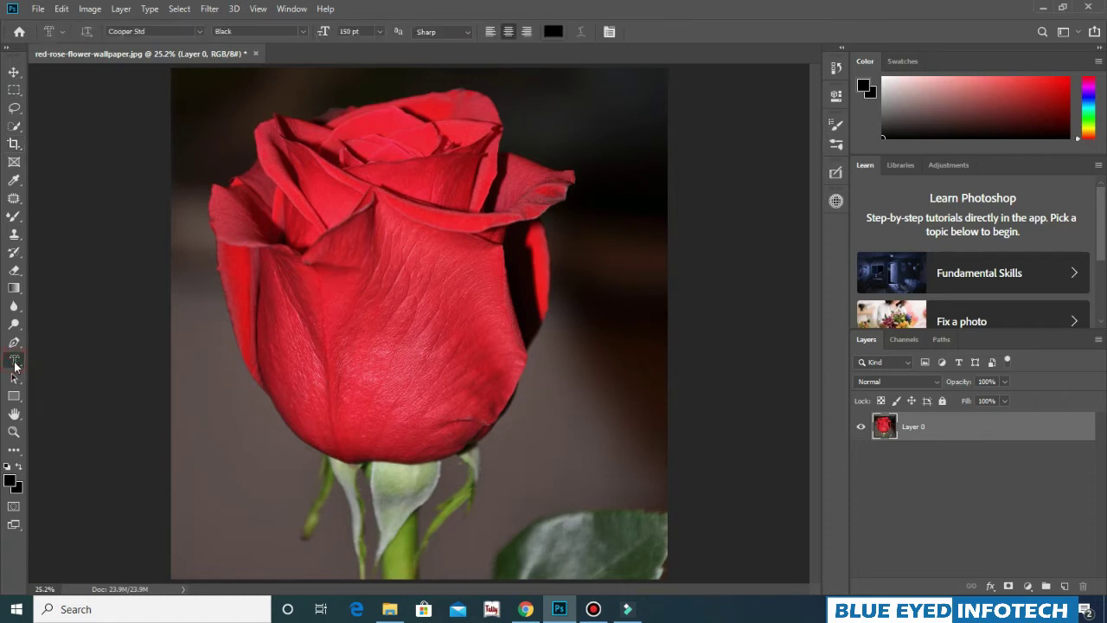
pyautogui.rightClick(14, 366)
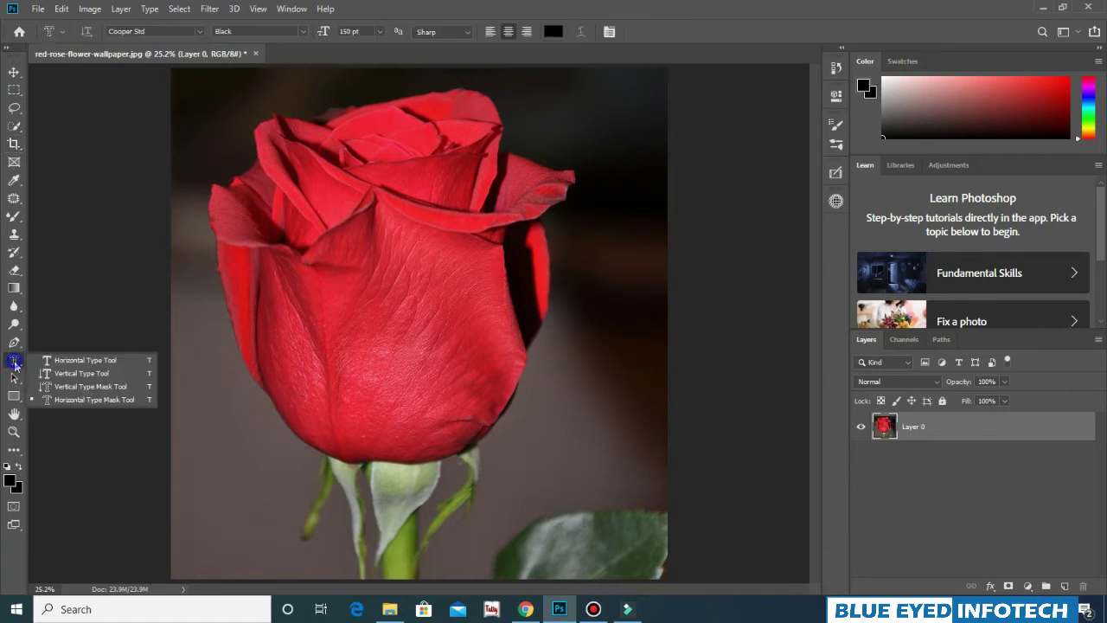
pyautogui.click(59, 401)
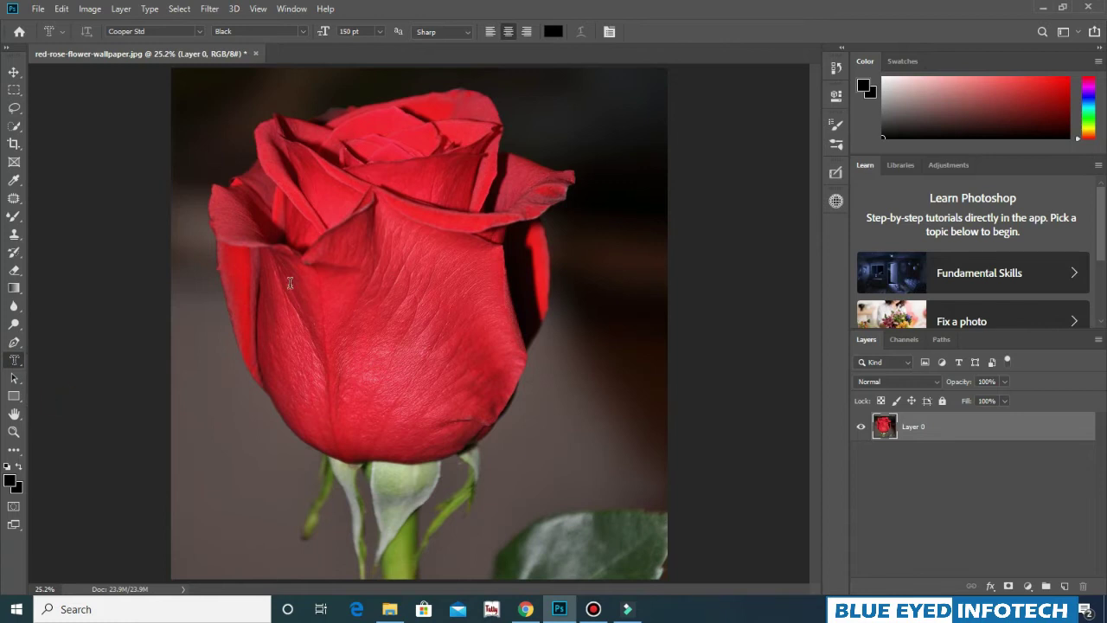
pyautogui.moveTo(281, 272); pyautogui.dragTo(500, 393)
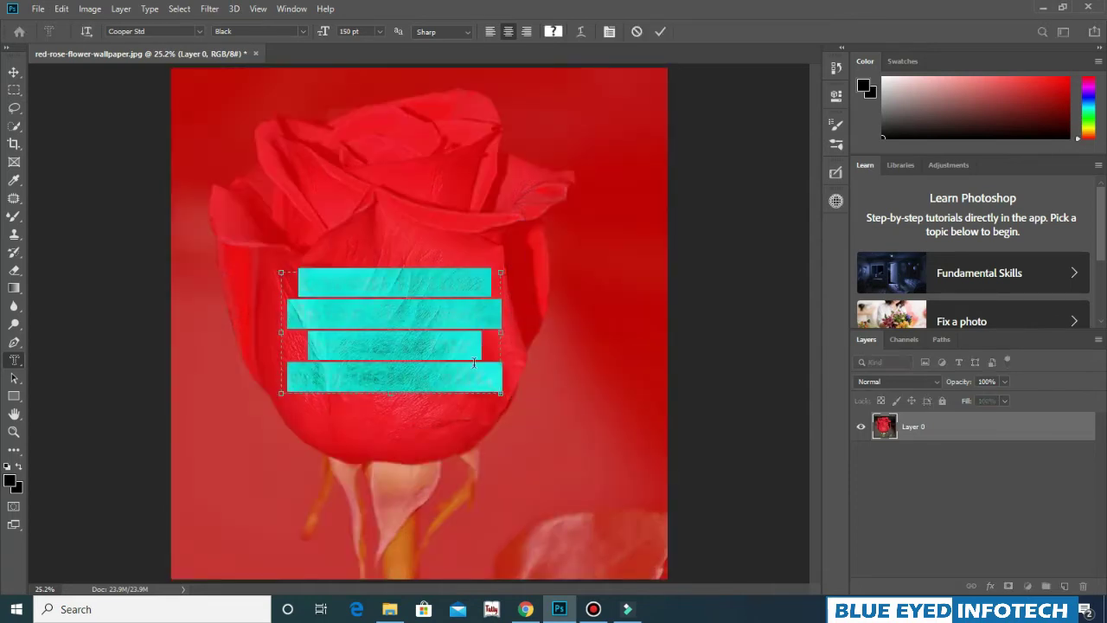
pyautogui.press('BackSpace')
pyautogui.write('SATURN')
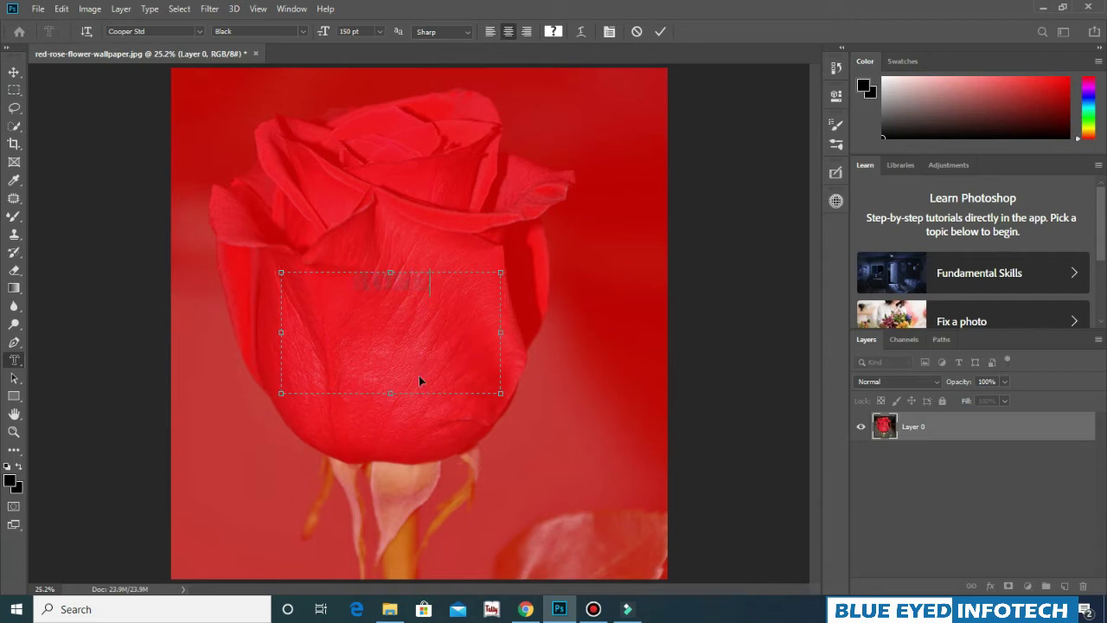
# Step: Set the mask text to 250 pt and tighten the text box from the bottom and sides
pyautogui.hotkey('ctrl', 'a')
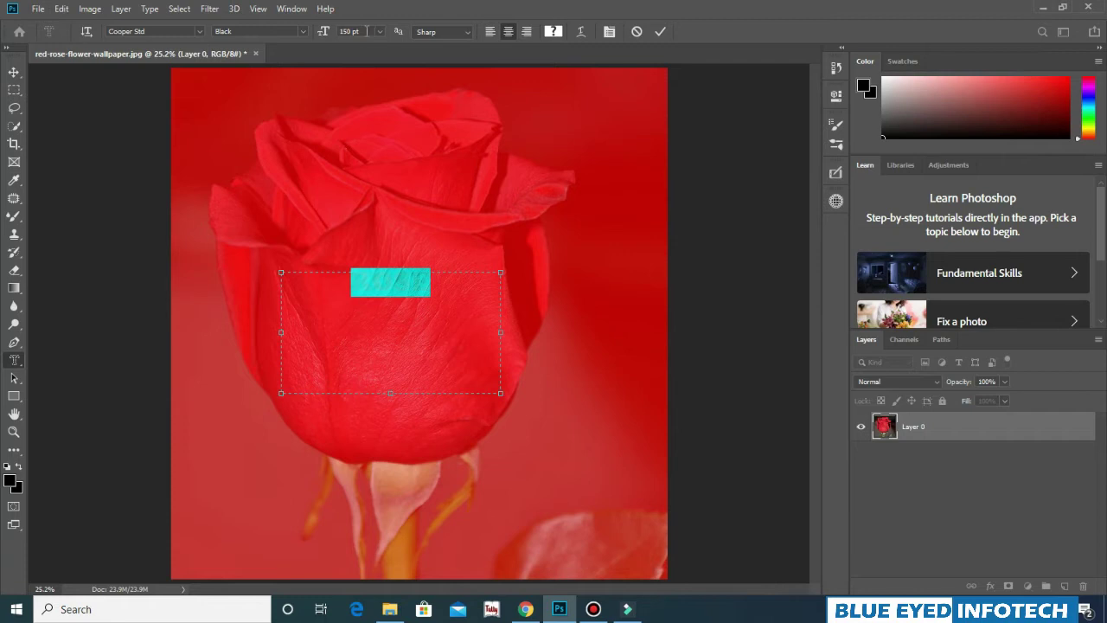
pyautogui.write('2')
pyautogui.press('Return')
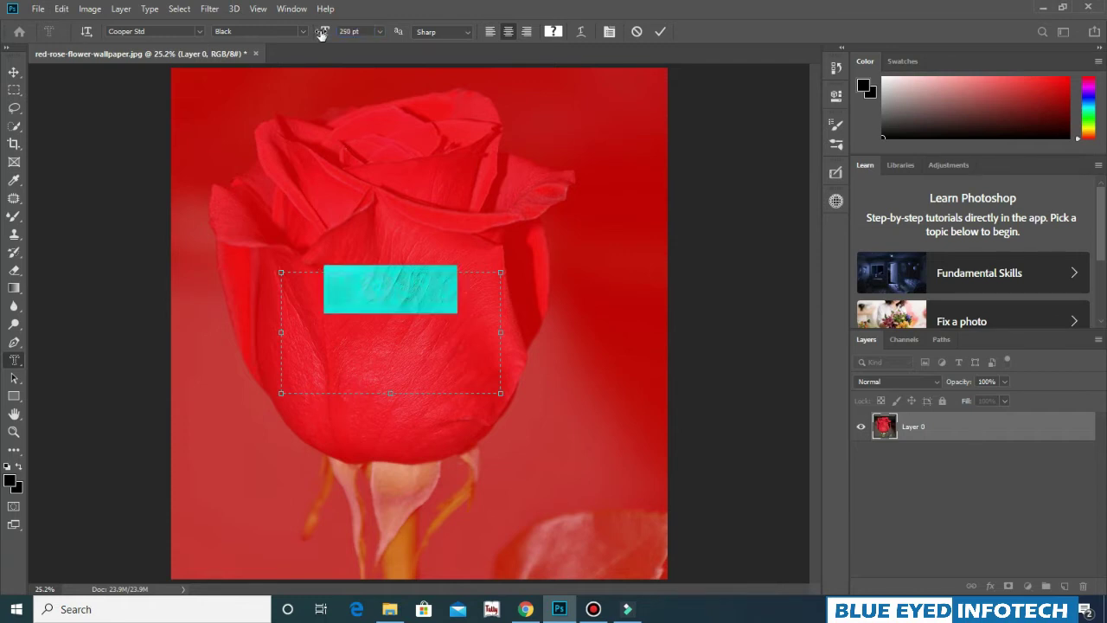
pyautogui.moveTo(391, 393); pyautogui.dragTo(391, 345)
pyautogui.moveTo(494, 309); pyautogui.dragTo(487, 308)
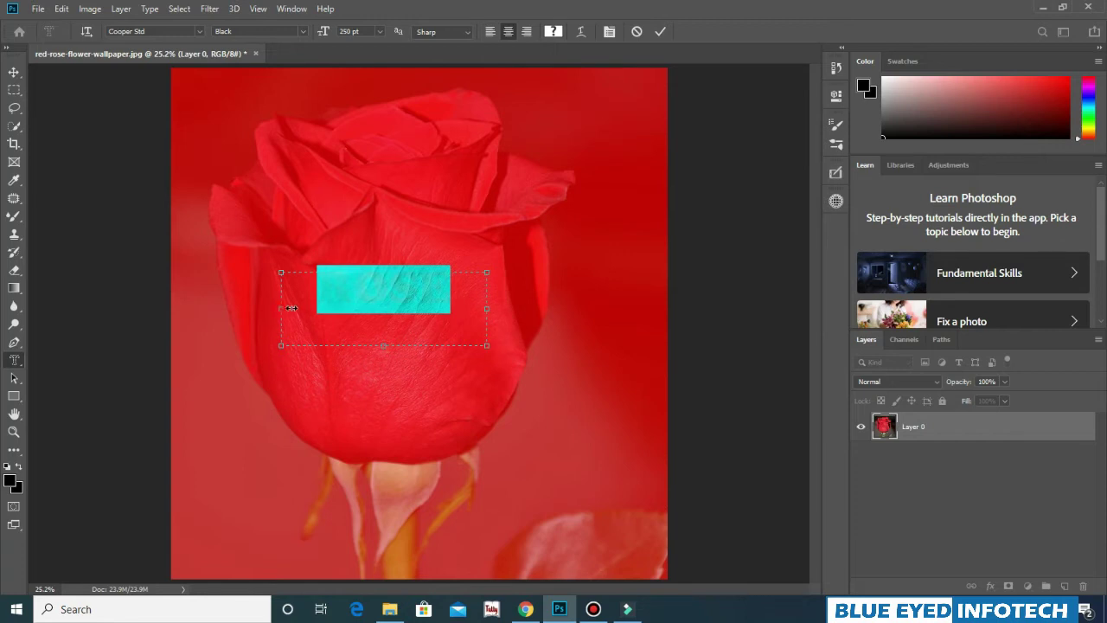
pyautogui.moveTo(282, 309); pyautogui.dragTo(296, 309)
# Step: Raise the font size to 300 pt and commit the ROSE type mask
pyautogui.click(370, 31)
pyautogui.write('300')
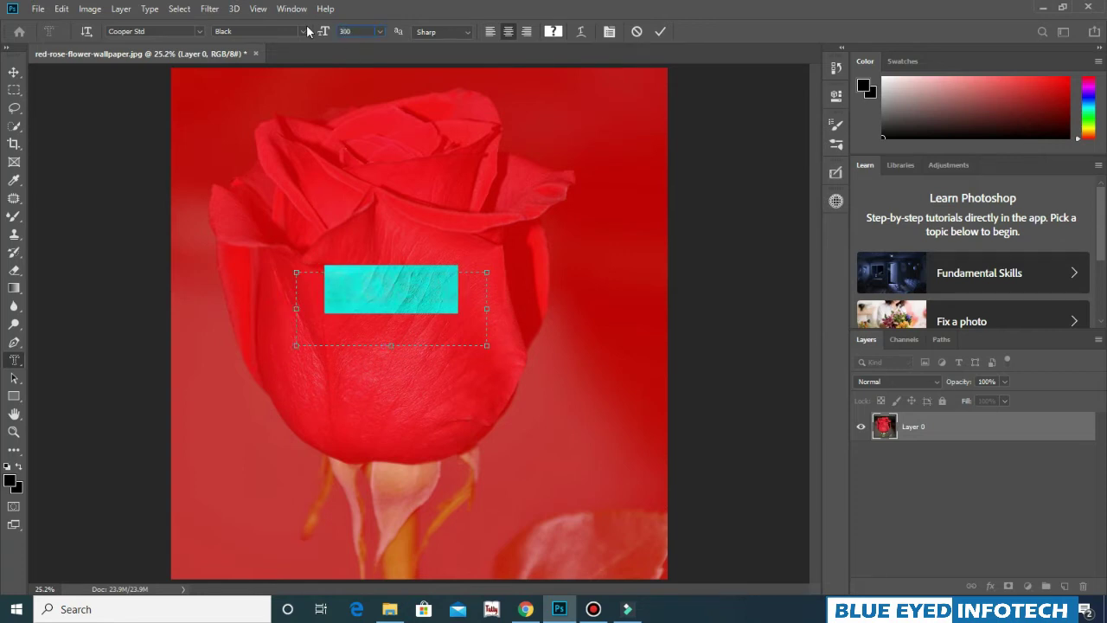
pyautogui.press('Return')
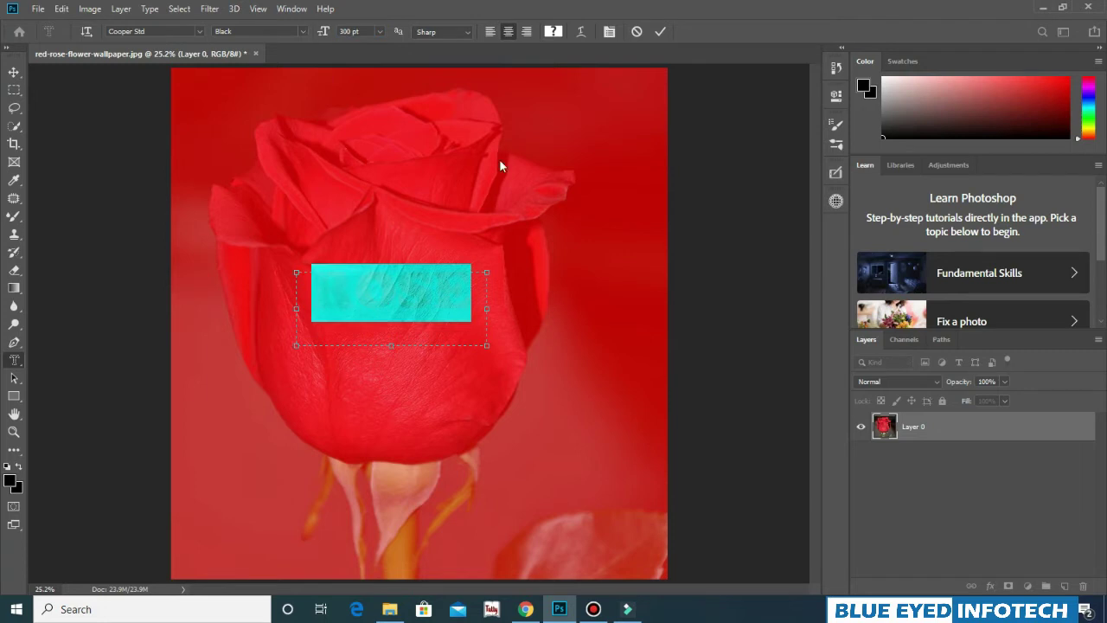
pyautogui.click(660, 32)
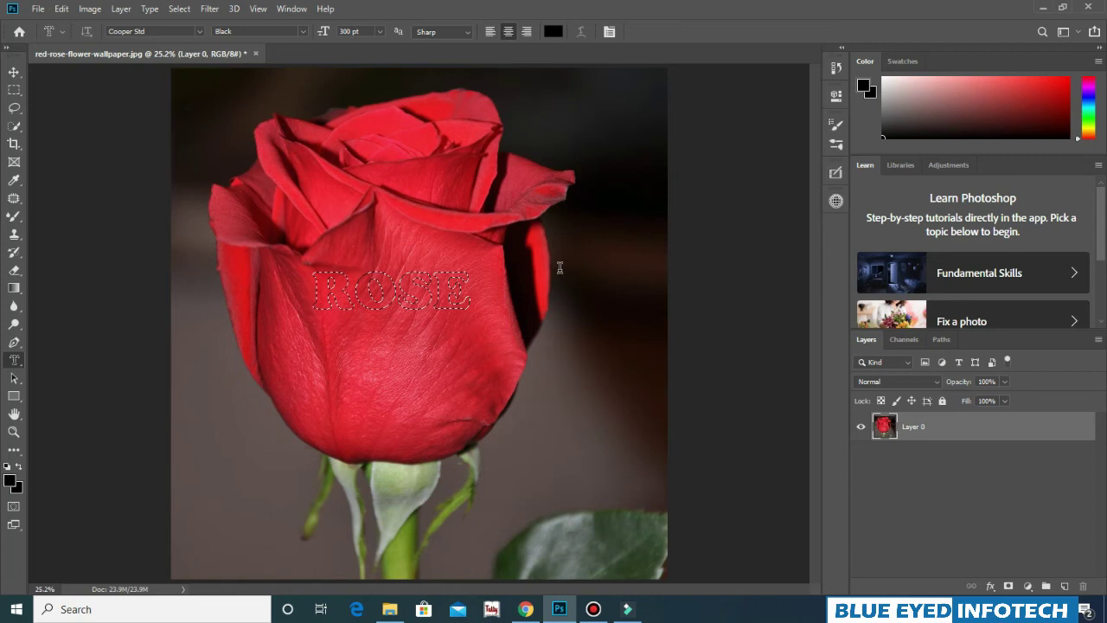
# Step: Nudge the ROSE selection down, then Copy Merged and Paste it as Layer 1
pyautogui.press('Down')
pyautogui.press('Down')
pyautogui.press('Down')
pyautogui.press('Down')
pyautogui.press('Down')
pyautogui.press('Down')
pyautogui.press('Down')
pyautogui.press('Down')
pyautogui.press('Down')
pyautogui.press('Down')
pyautogui.press('Down')
pyautogui.press('Down')
pyautogui.press('Down')
pyautogui.press('Down')
pyautogui.press('Down')
pyautogui.press('Down')
pyautogui.press('Down')
pyautogui.press('Down')
pyautogui.press('Down')
pyautogui.press('Down')
pyautogui.press('Down')
pyautogui.press('Down')
pyautogui.press('Down')
pyautogui.press('Down')
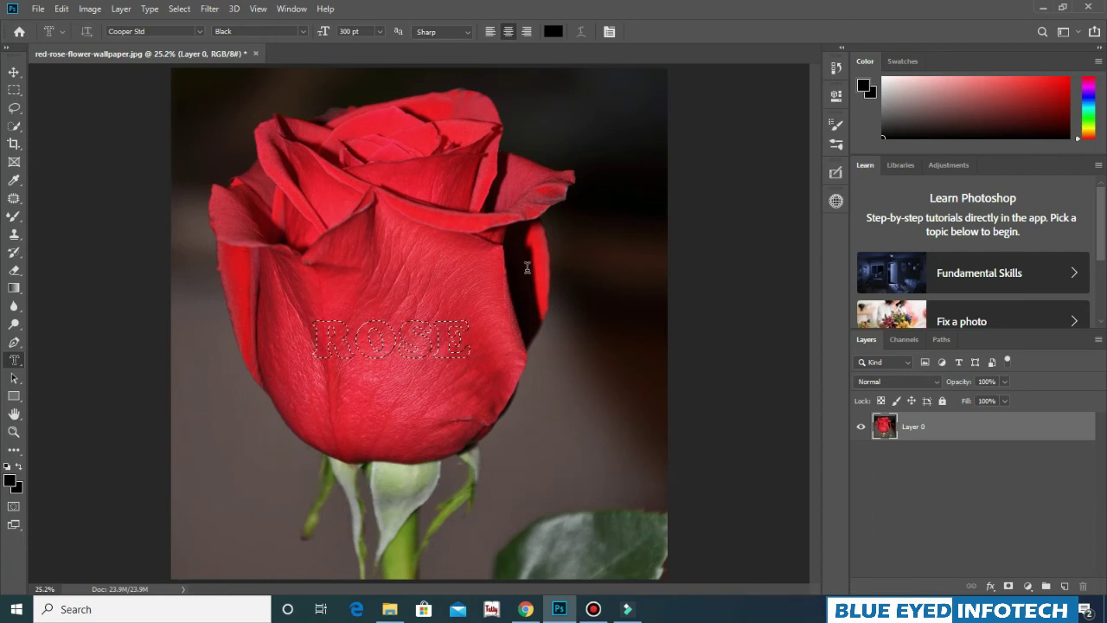
pyautogui.click(62, 9)
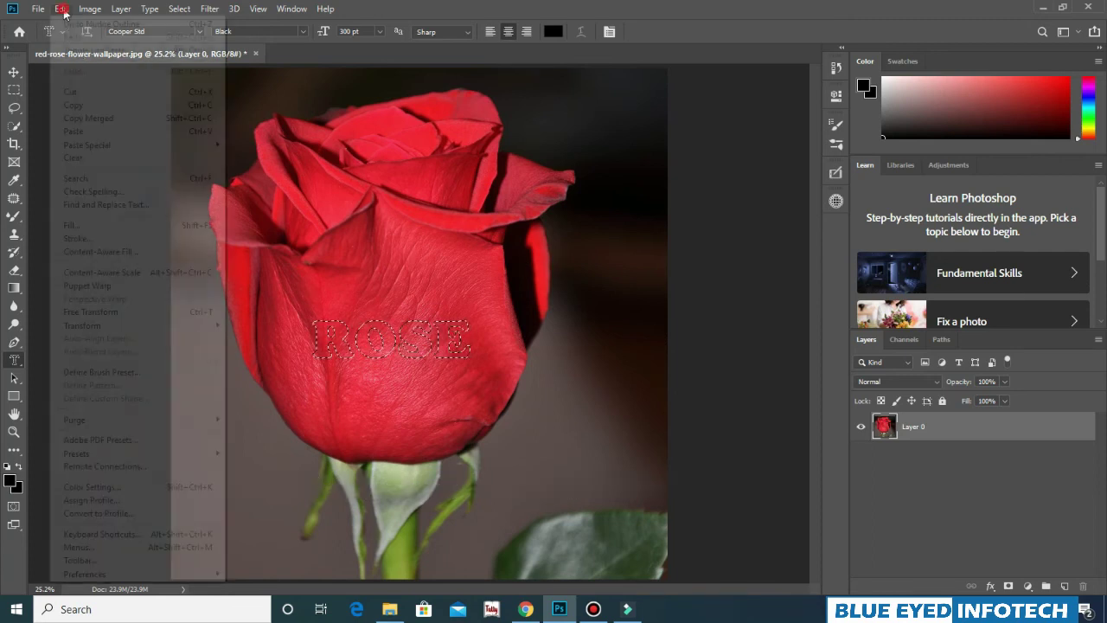
pyautogui.click(90, 119)
pyautogui.click(61, 9)
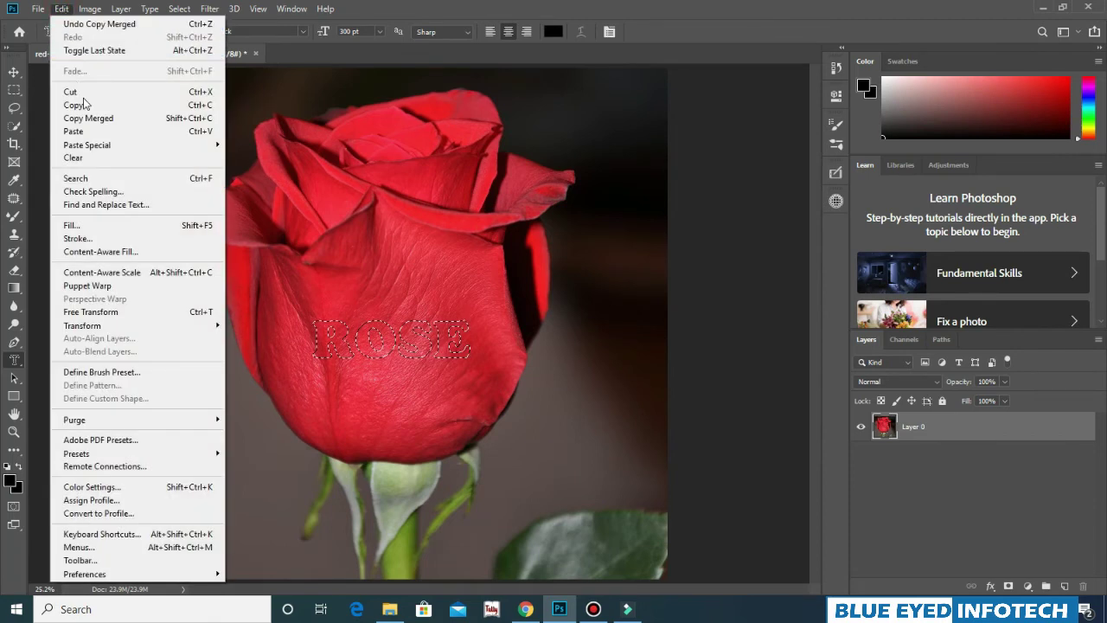
pyautogui.click(84, 134)
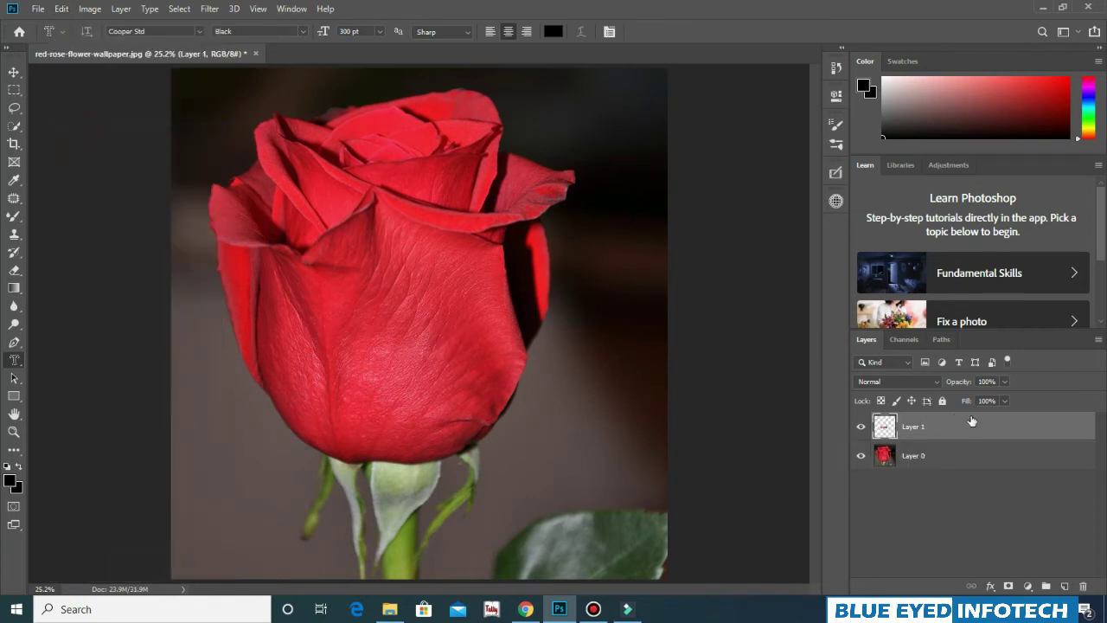
# Step: Enable a Drop Shadow on Layer 1 and sample the rose's red as its colour
pyautogui.doubleClick(1048, 430)
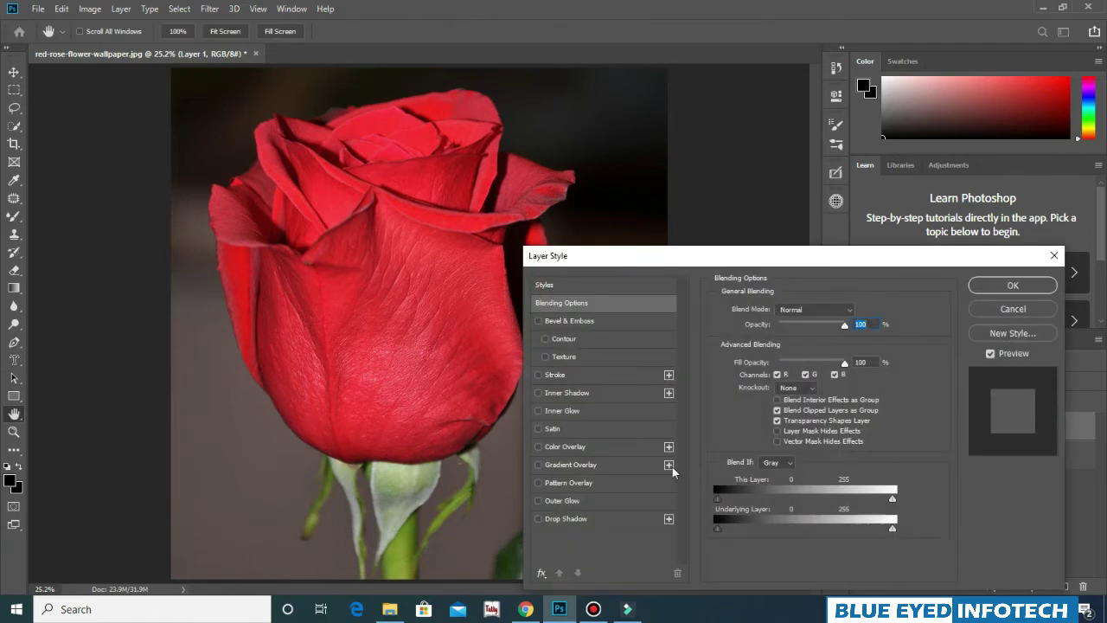
pyautogui.click(543, 518)
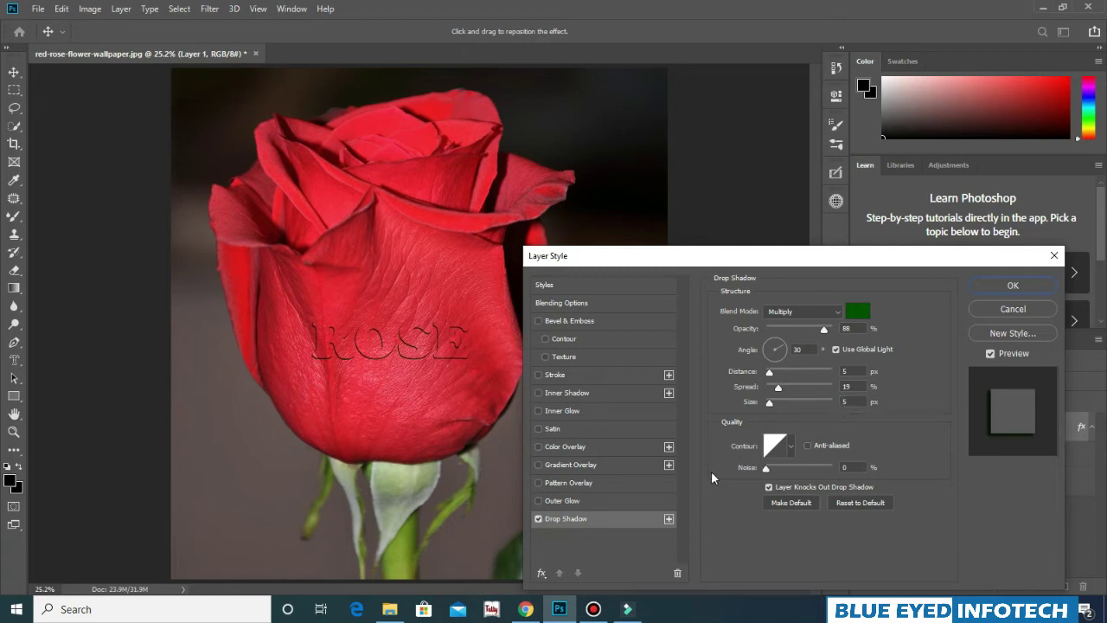
pyautogui.click(857, 311)
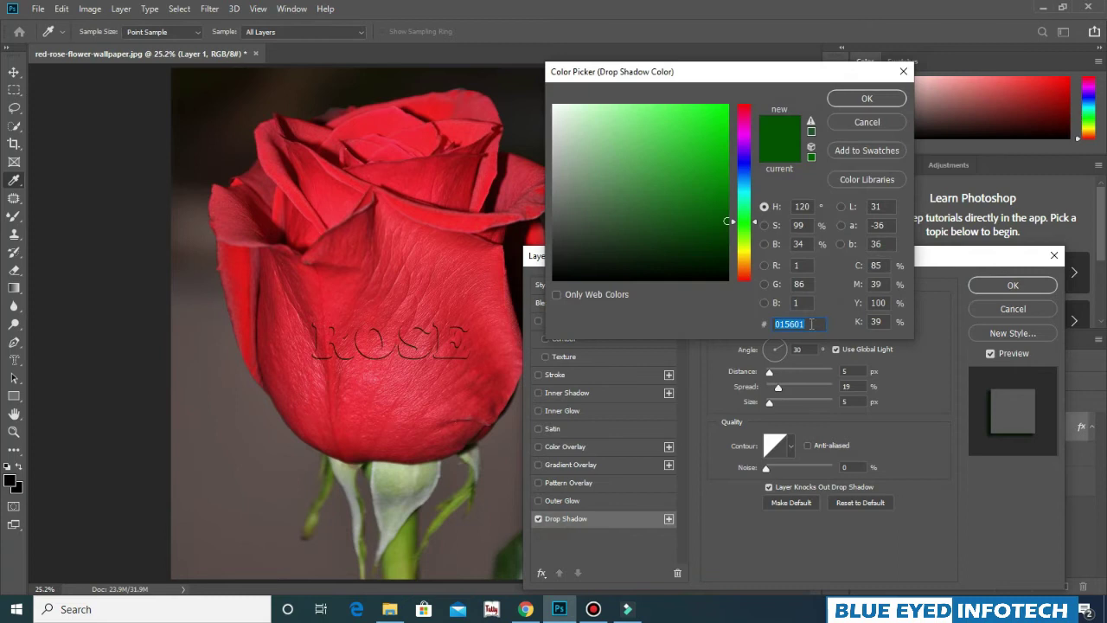
pyautogui.click(495, 386)
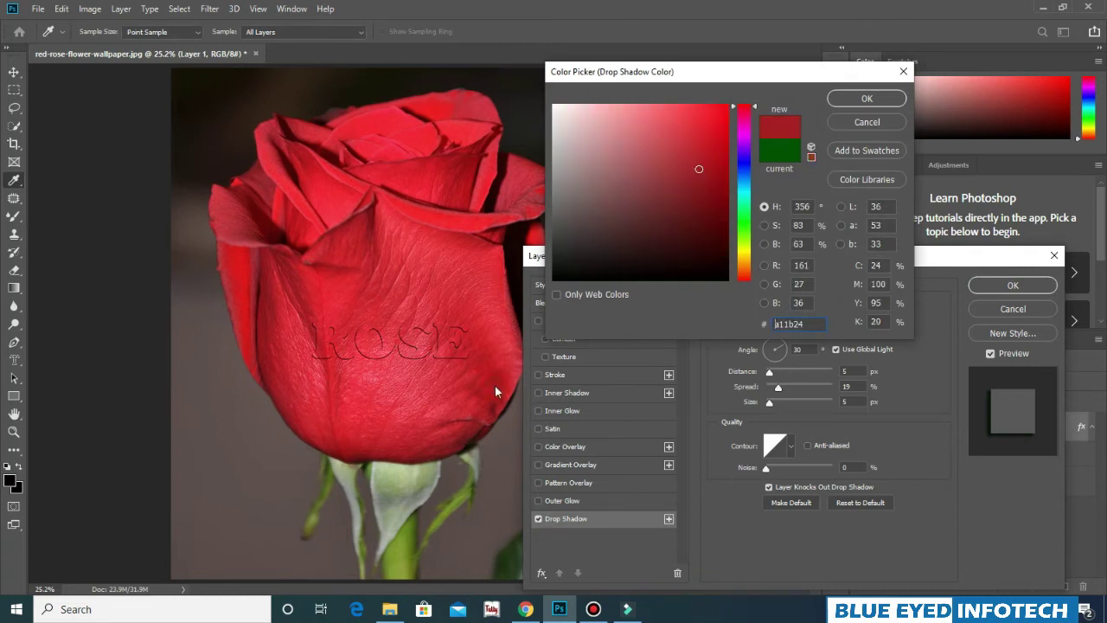
# Step: Adjust the shadow colour to a deeper dark red and confirm it
pyautogui.click(731, 198)
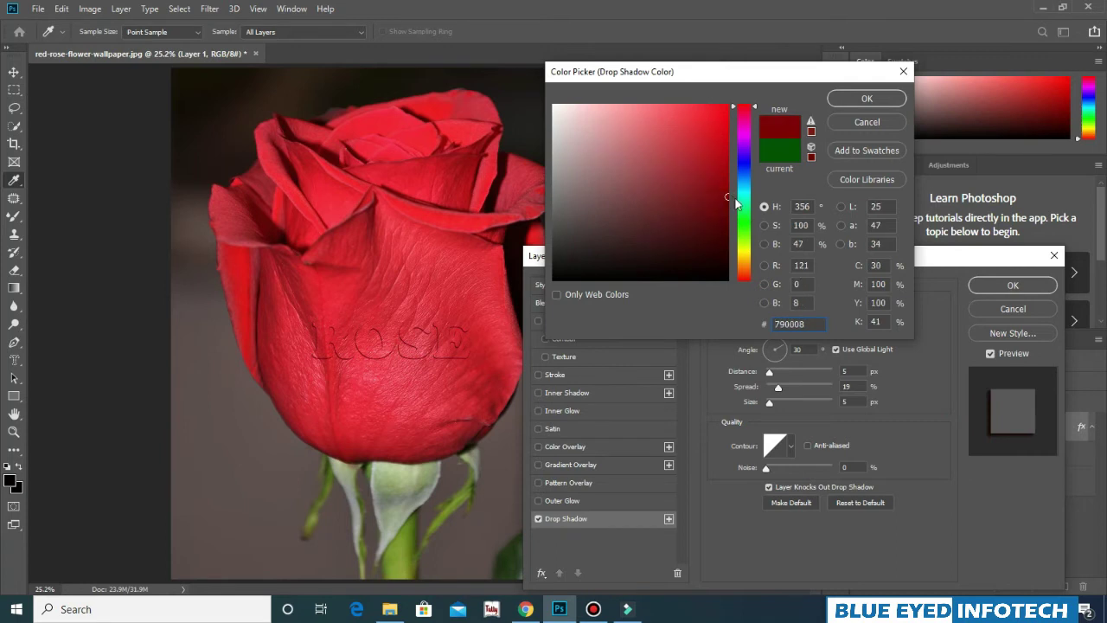
pyautogui.moveTo(729, 199); pyautogui.dragTo(730, 201)
pyautogui.click(726, 159)
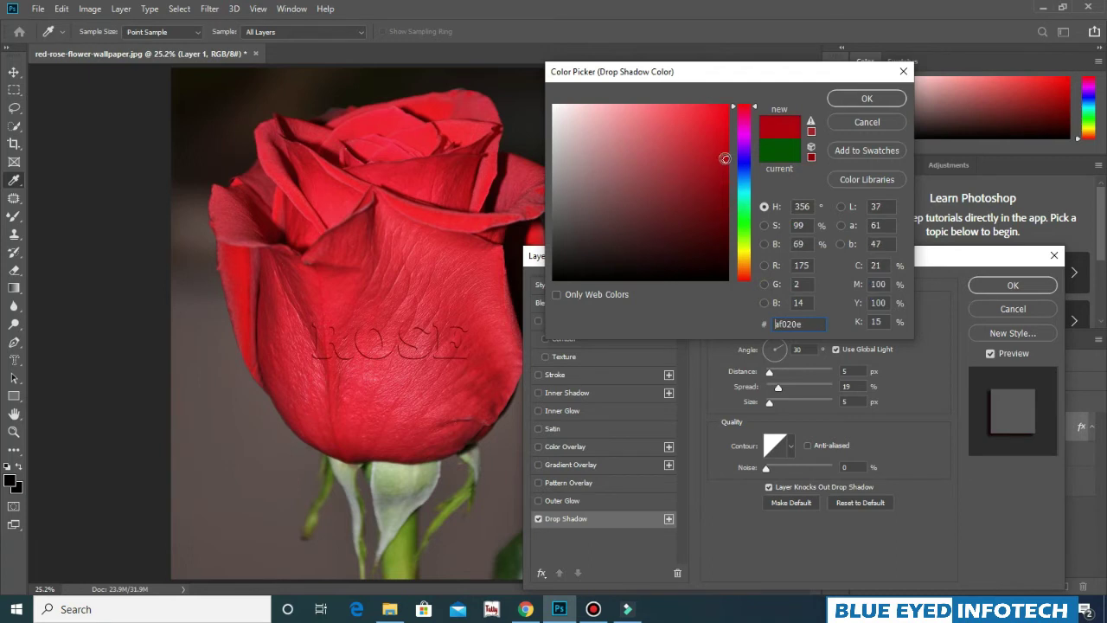
pyautogui.moveTo(724, 159); pyautogui.dragTo(726, 200)
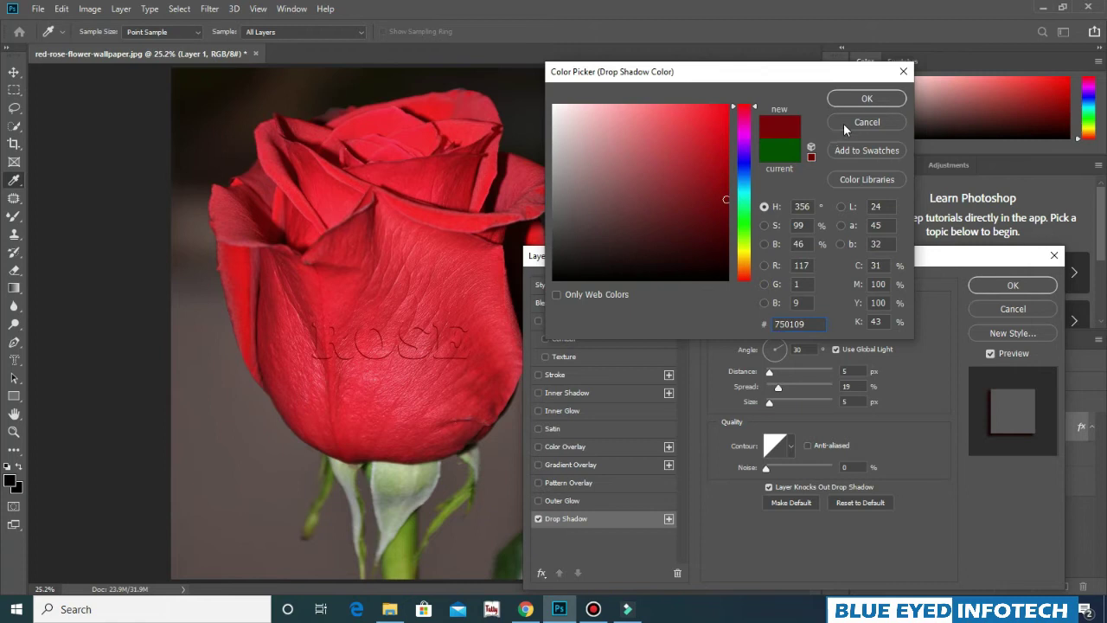
pyautogui.click(867, 99)
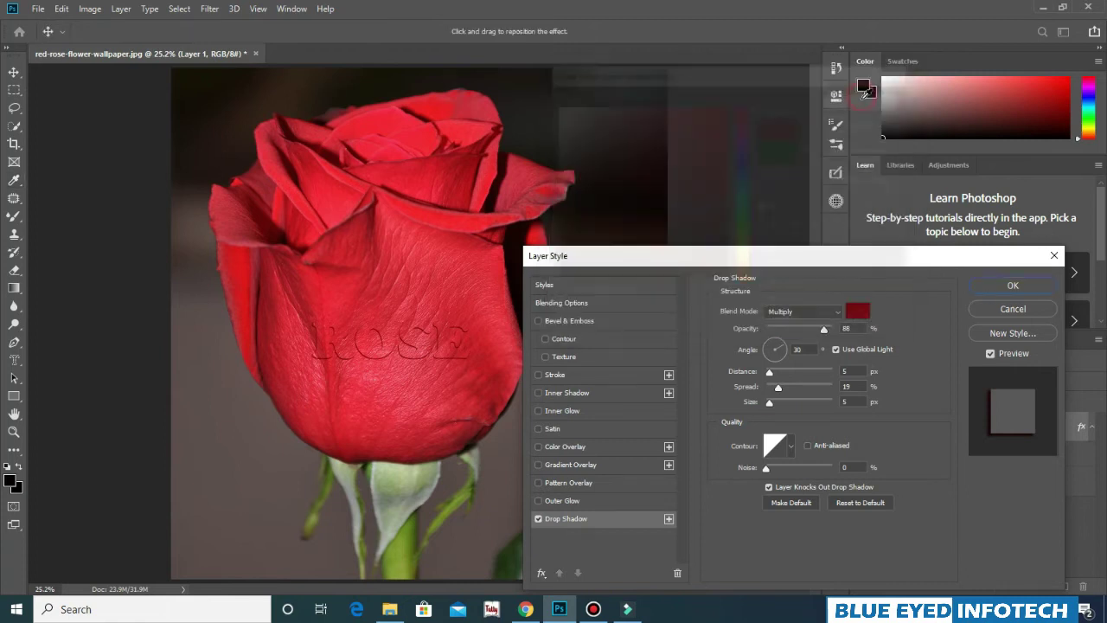
# Step: Enable a Stroke on the ROSE text in a light red sampled from the rose
pyautogui.click(582, 375)
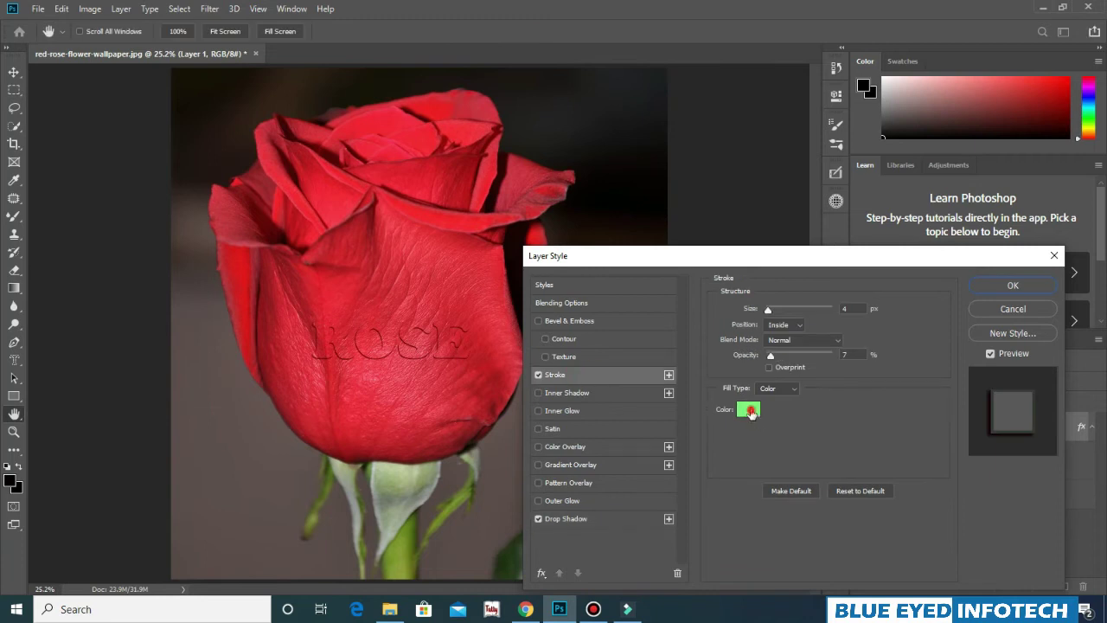
pyautogui.click(750, 412)
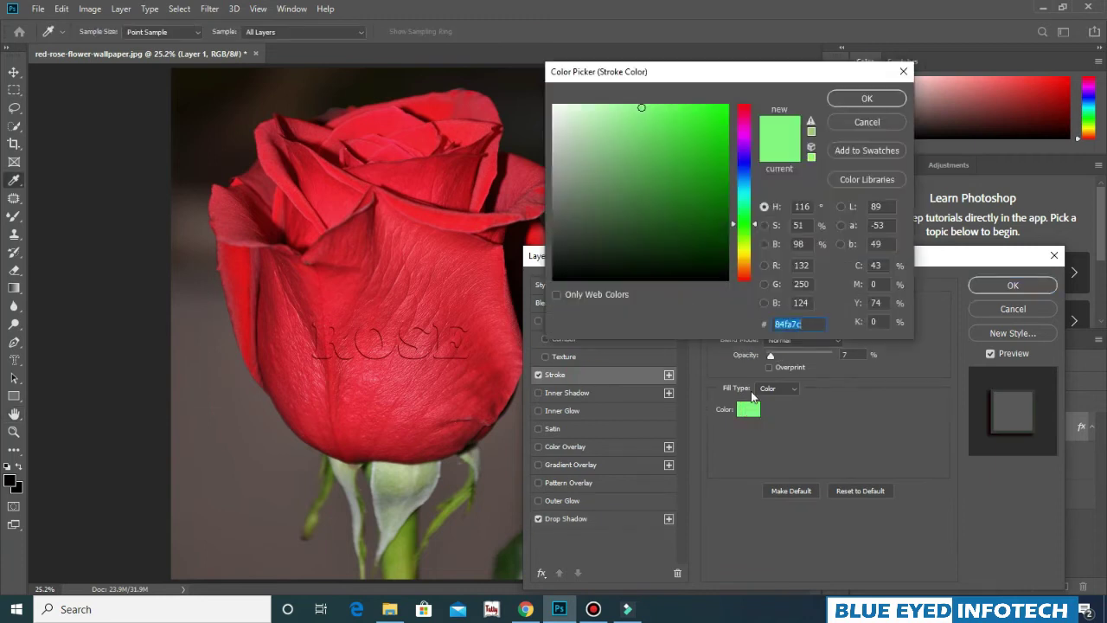
pyautogui.click(489, 280)
pyautogui.click(686, 116)
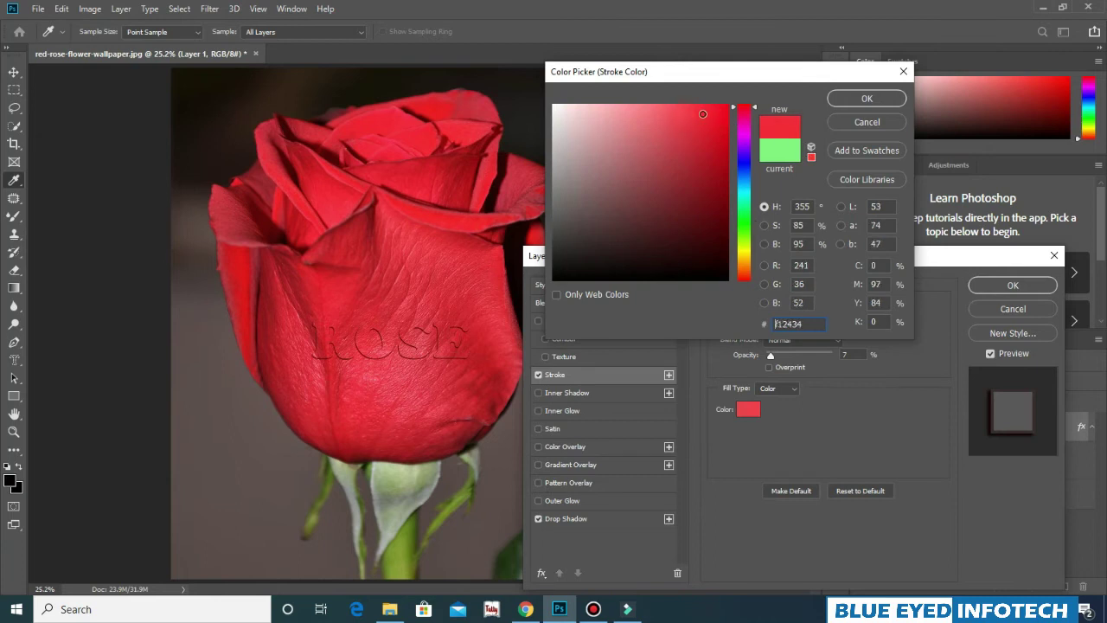
pyautogui.click(676, 109)
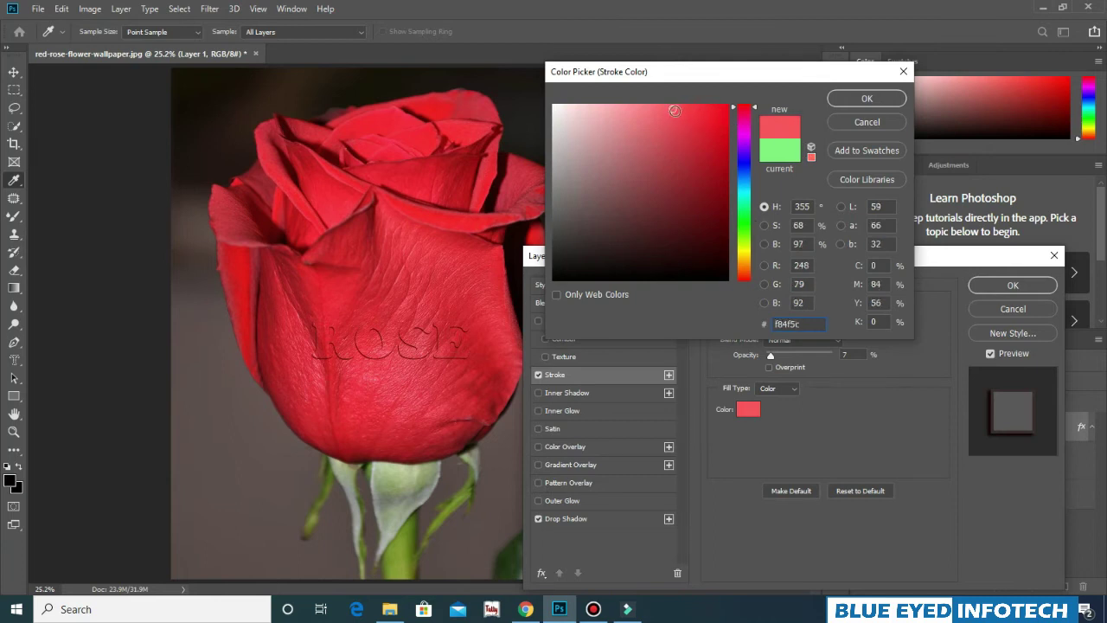
pyautogui.click(866, 102)
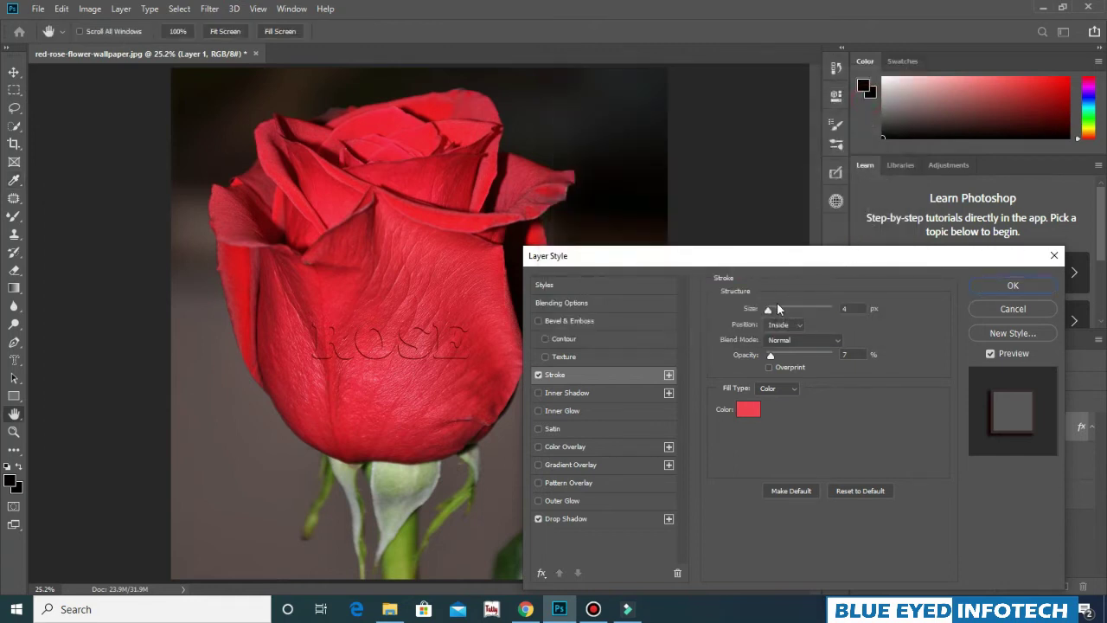
# Step: Set the stroke to 5 px at 58% opacity, apply both effects, and check the result
pyautogui.doubleClick(854, 308)
pyautogui.write('5')
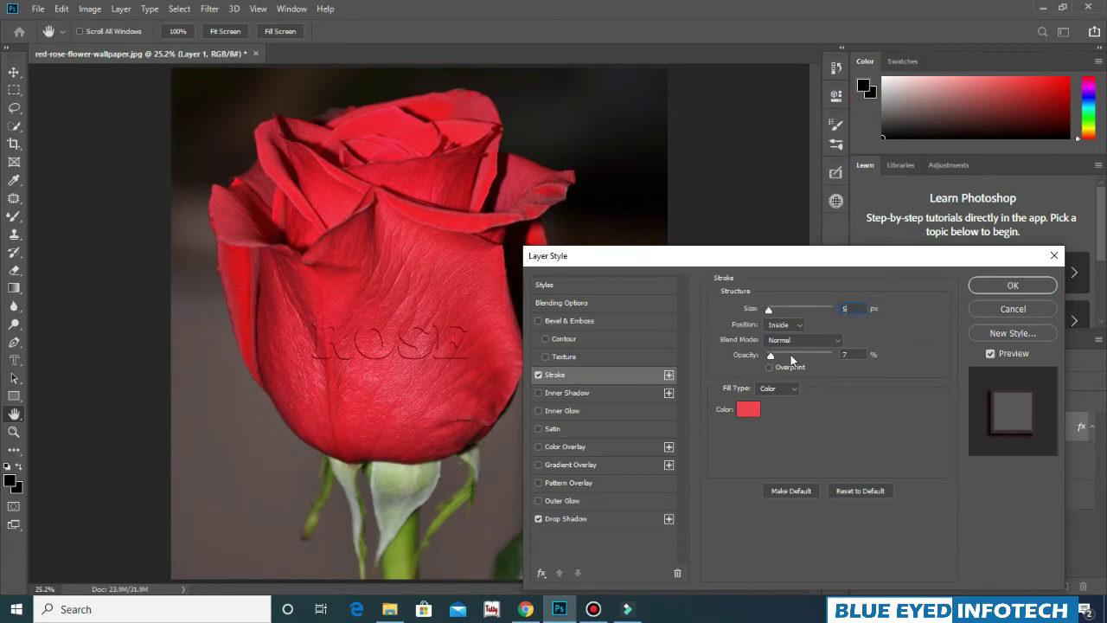
pyautogui.moveTo(770, 356); pyautogui.dragTo(809, 355)
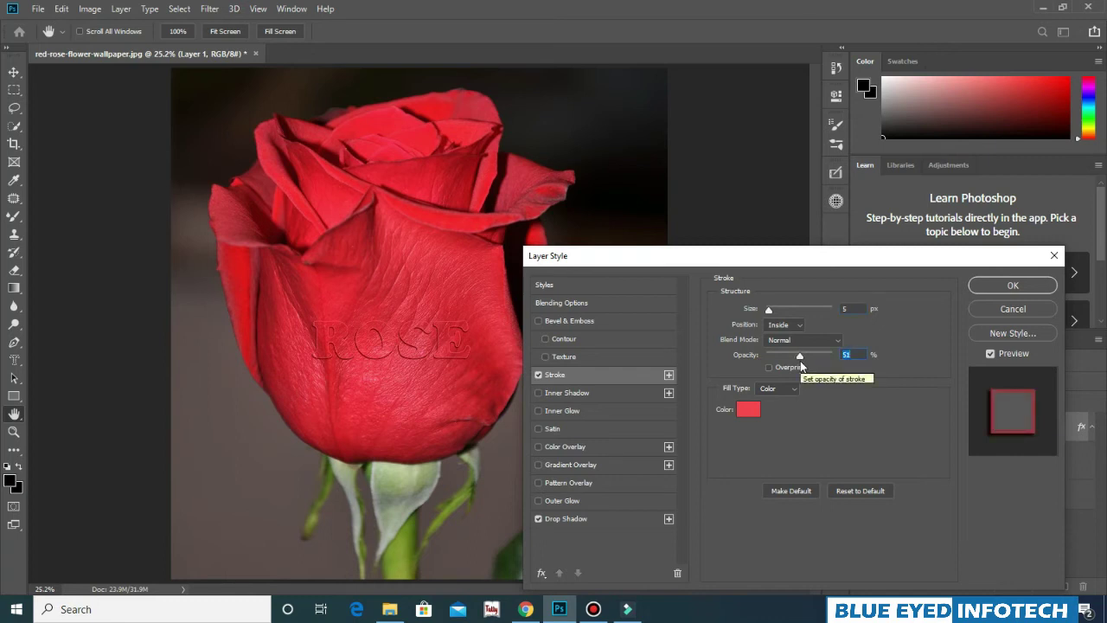
pyautogui.click(1014, 286)
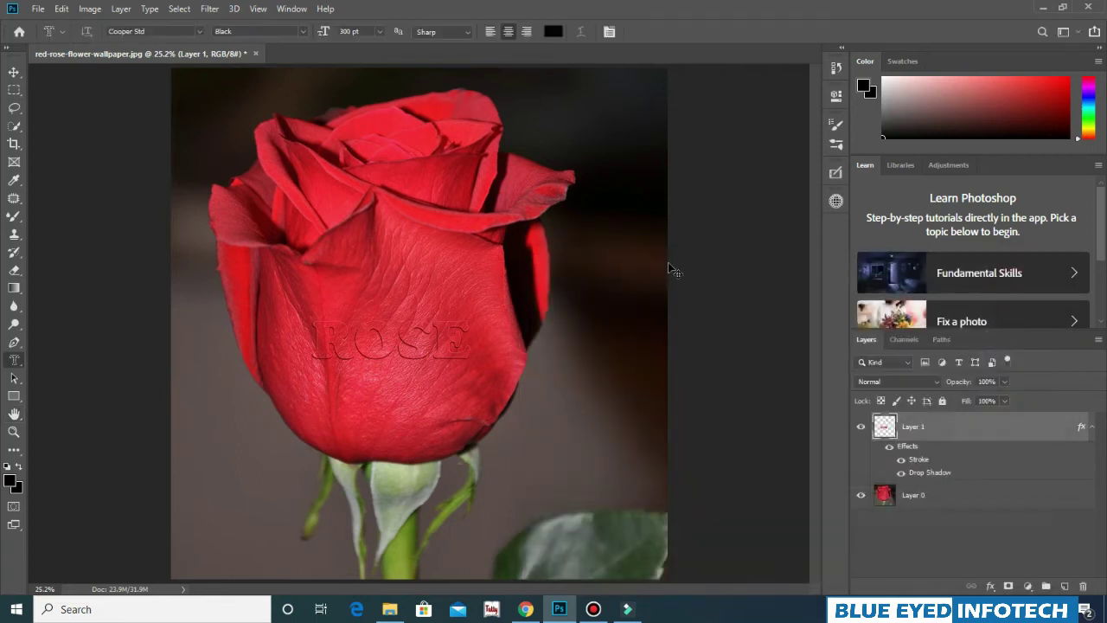
pyautogui.hotkey('ctrl', '+')
pyautogui.hotkey('ctrl', '+')
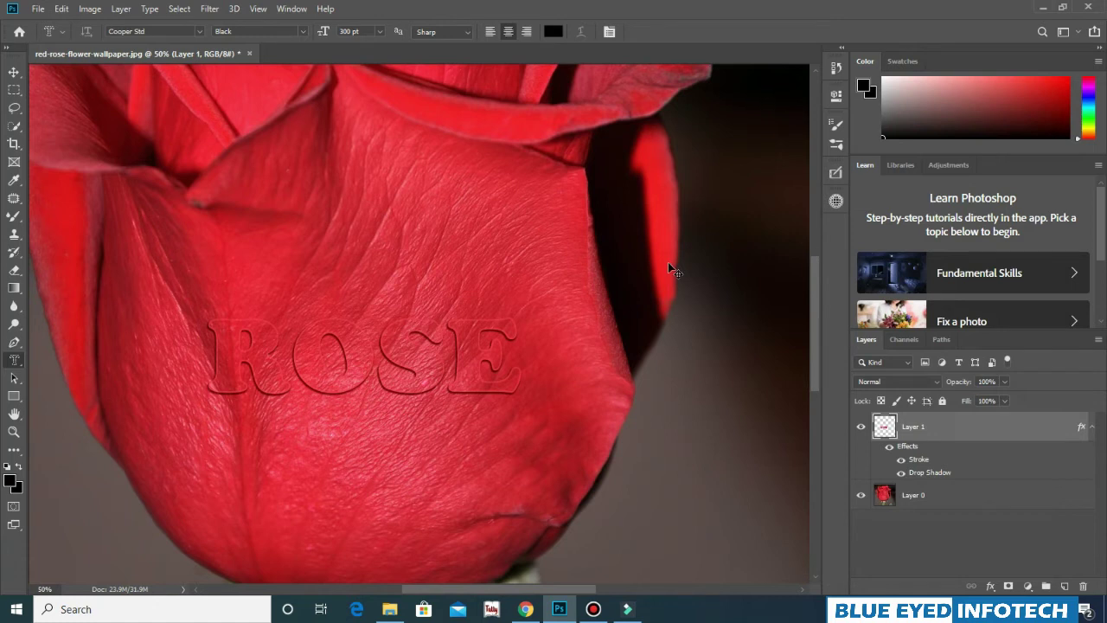
pyautogui.hotkey('ctrl', '0')
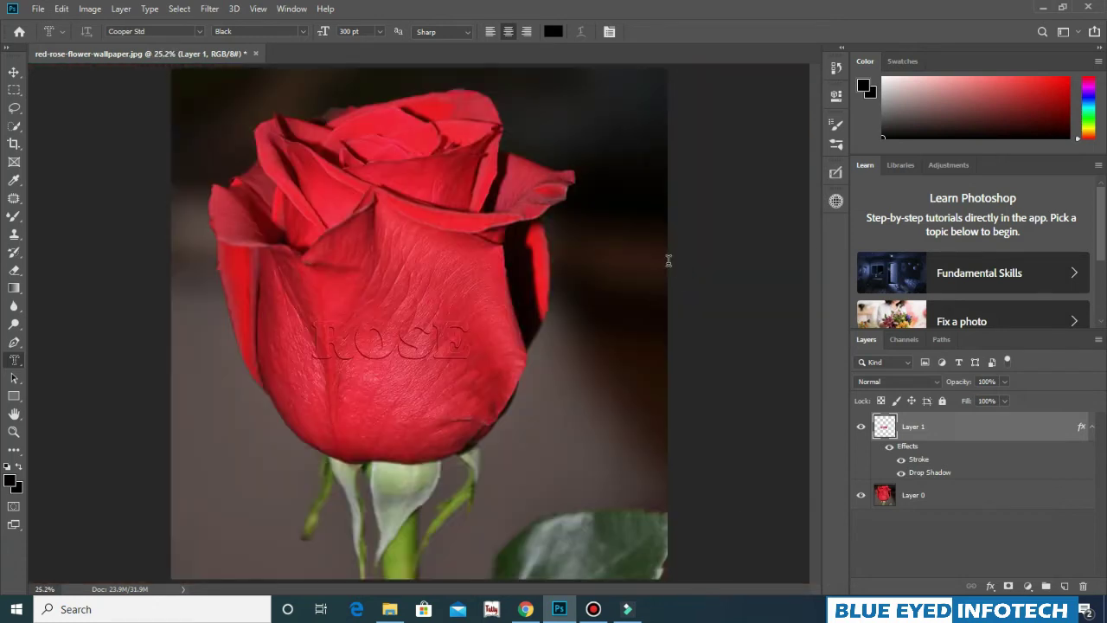
# Step: Save the rose image as a JPEG named RED ROSE TYPE MASK
pyautogui.click(39, 10)
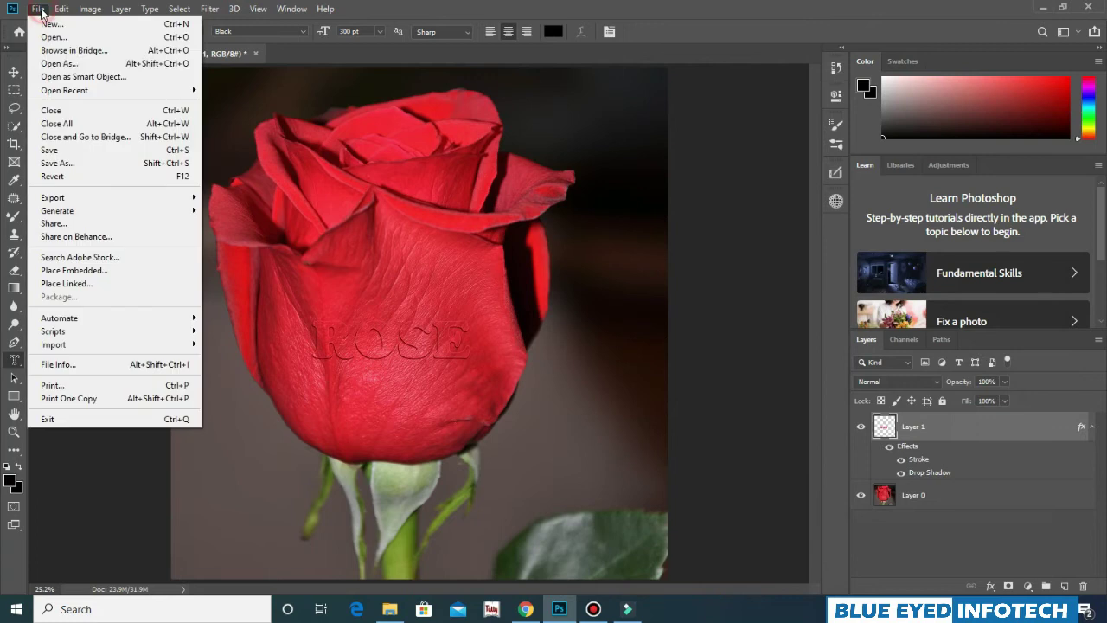
pyautogui.click(65, 163)
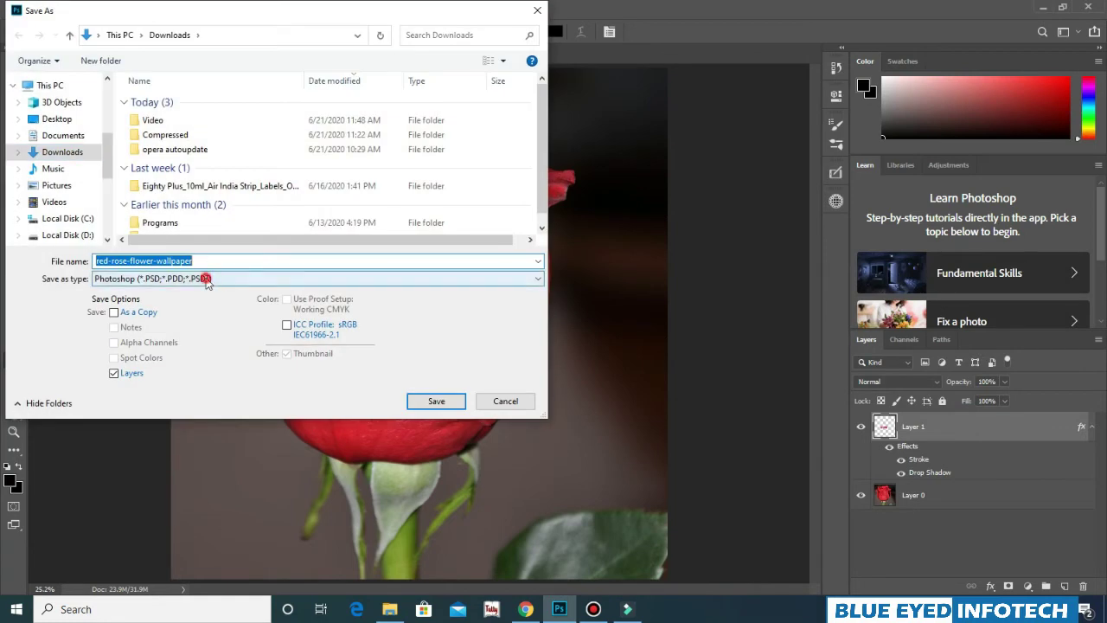
pyautogui.click(206, 278)
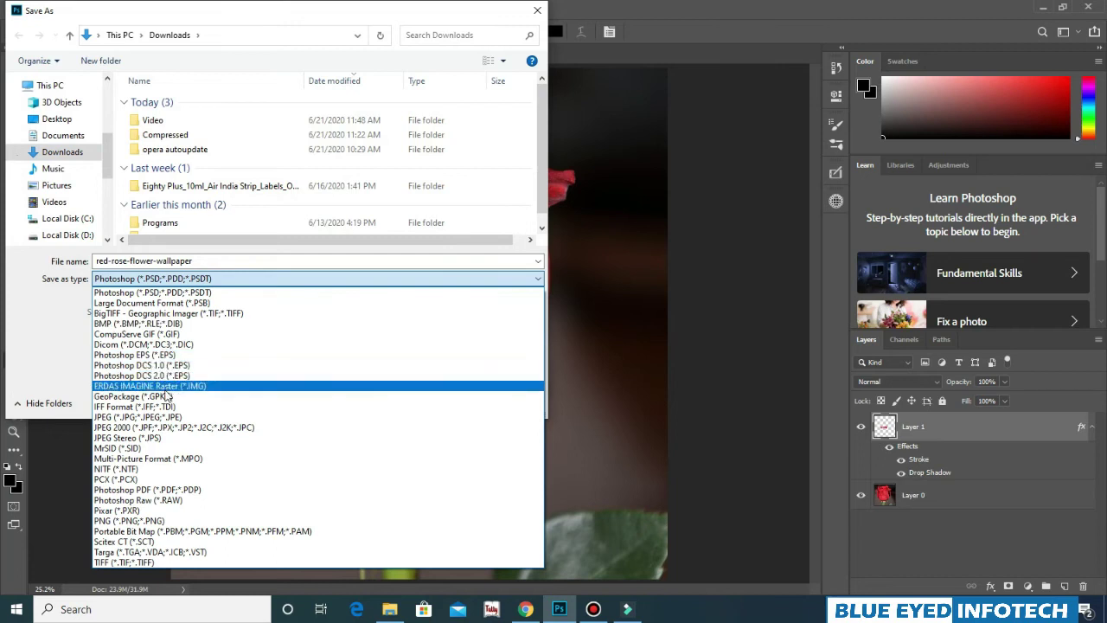
pyautogui.click(137, 418)
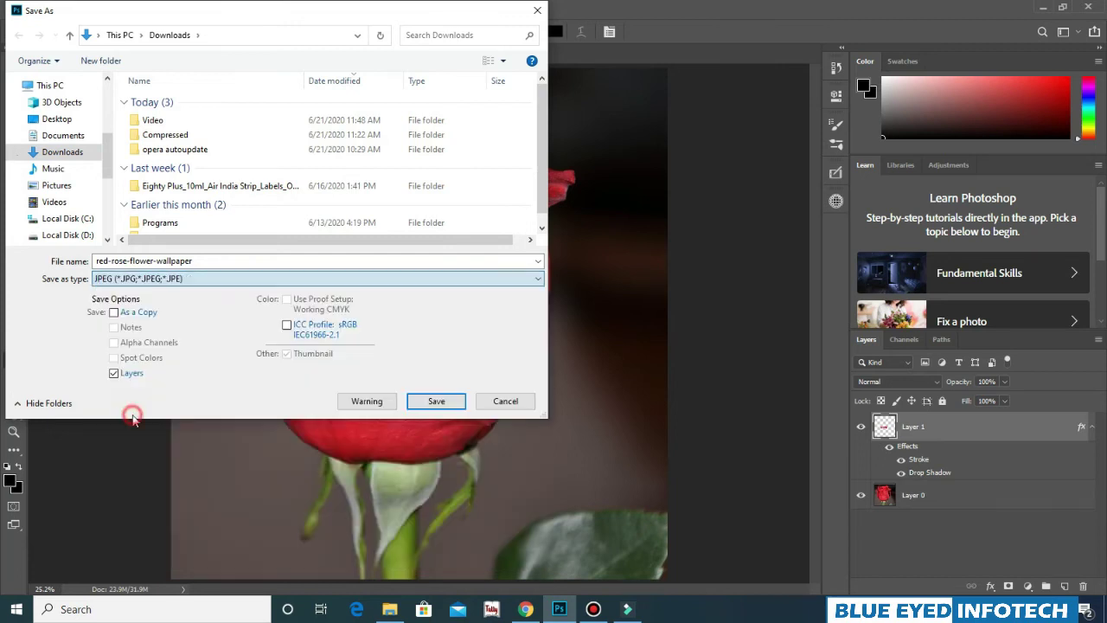
pyautogui.click(208, 259)
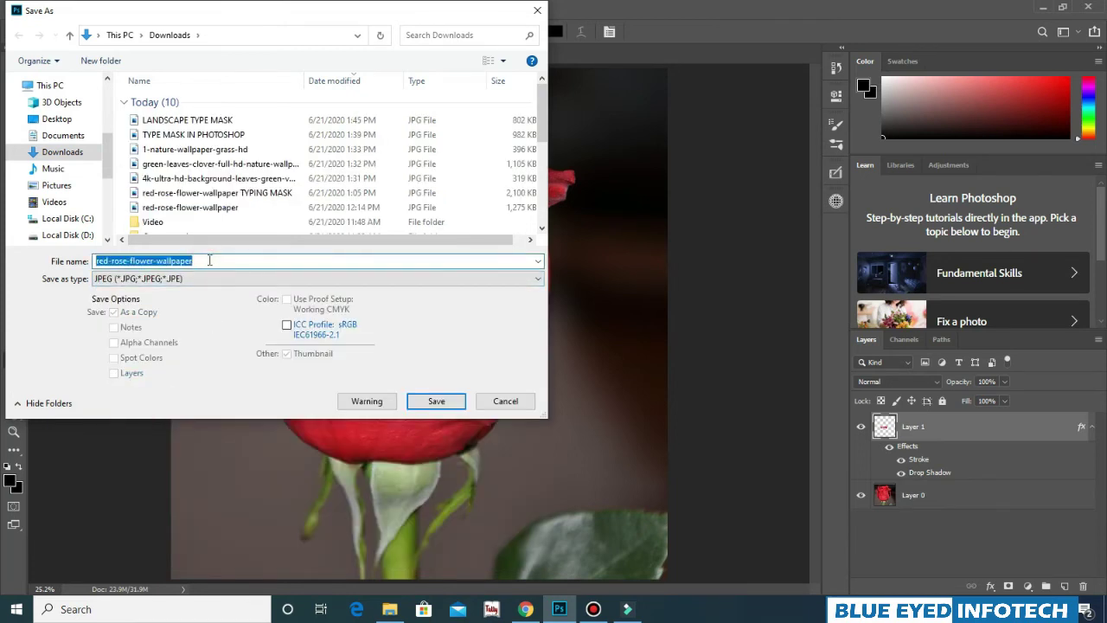
pyautogui.write('RED')
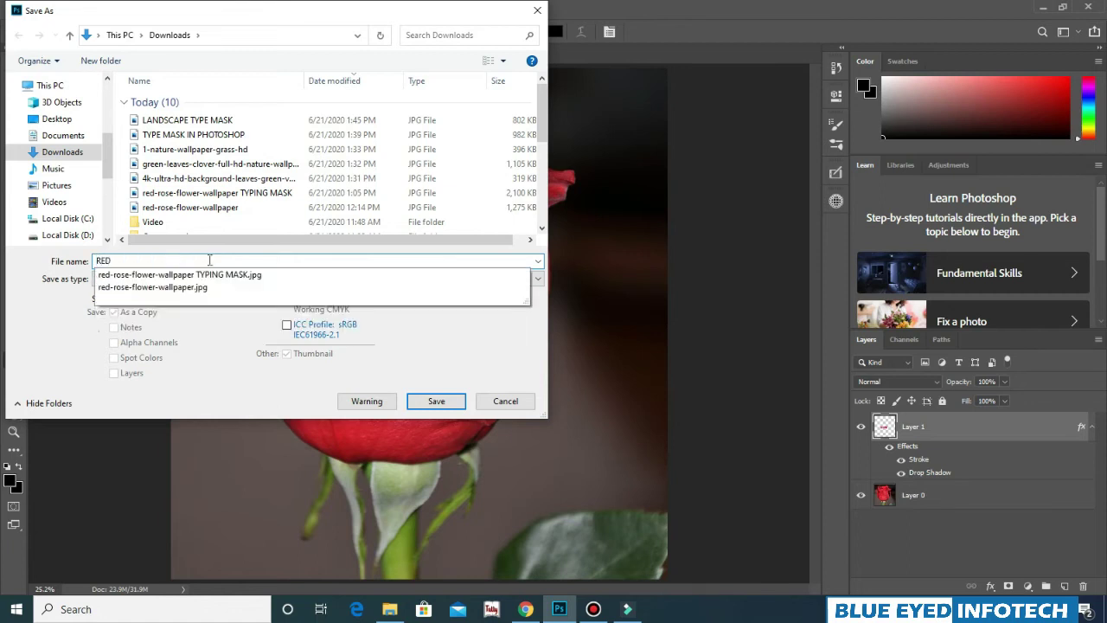
pyautogui.write(' ROSE RYPE')
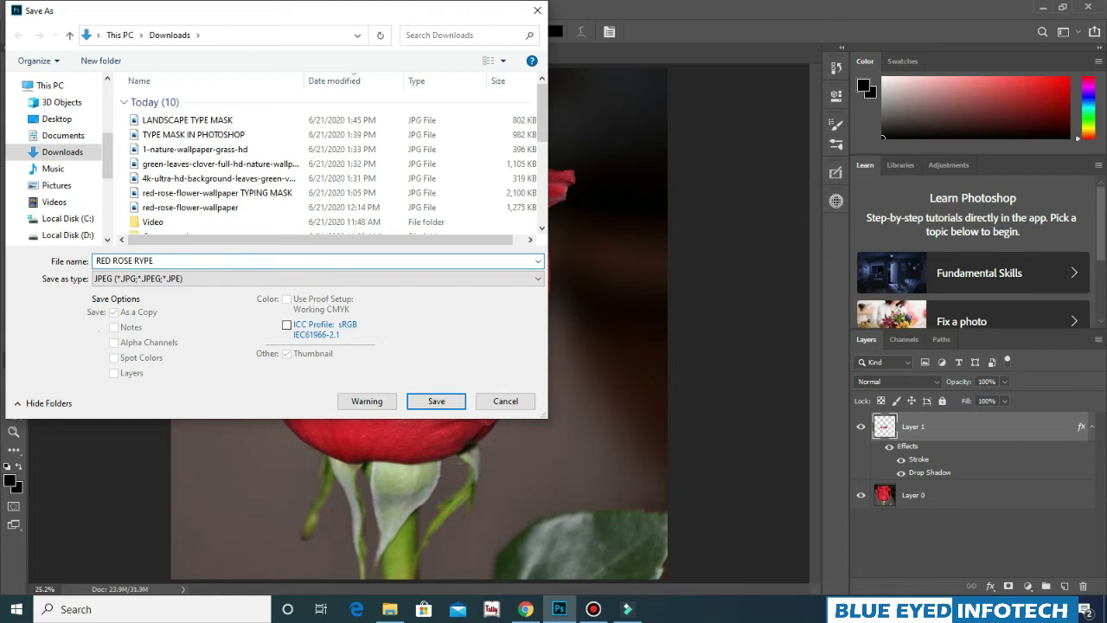
pyautogui.press('BackSpace')
pyautogui.press('BackSpace')
pyautogui.press('BackSpace')
pyautogui.write('MAS')
pyautogui.press('Return')
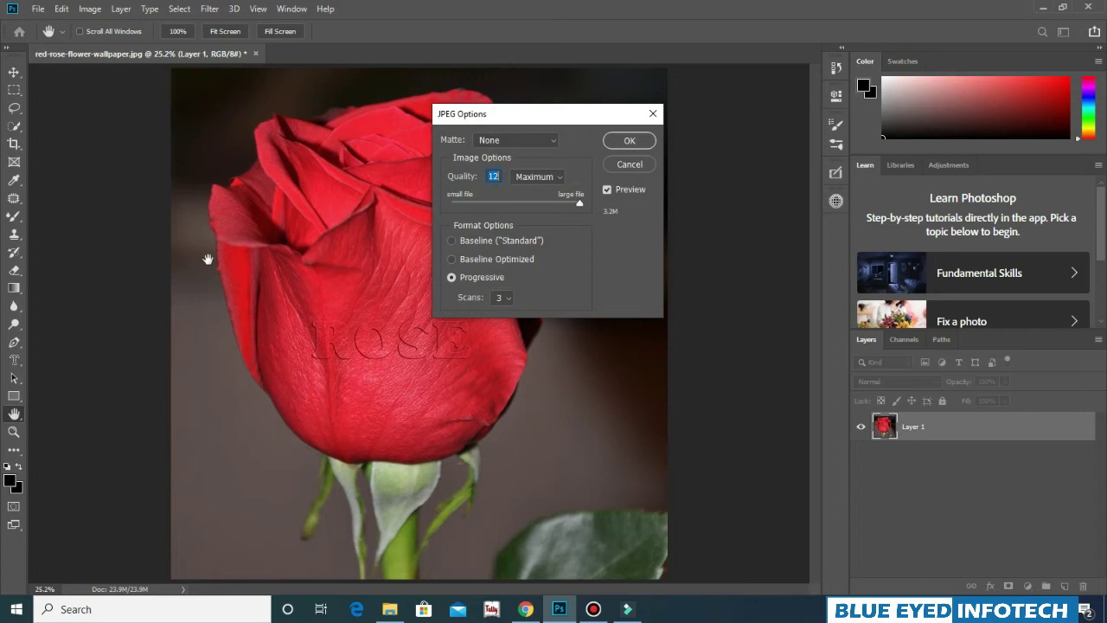
# Step: Accept the JPEG Options to finish saving the rose image
pyautogui.click(621, 143)
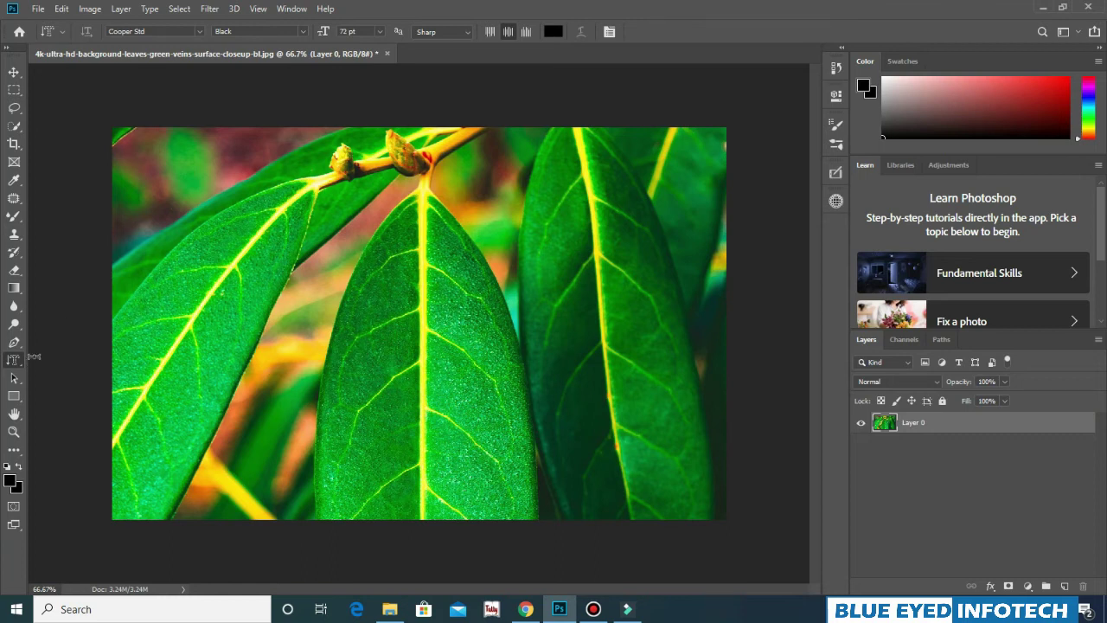
# Step: Draw a tall vertical type mask box on the middle leaf
pyautogui.moveTo(389, 252)
pyautogui.mouseDown()
pyautogui.moveTo(429, 387)
pyautogui.moveTo(492, 502)
pyautogui.mouseUp()
# Step: Type MASK vertically and set its font size to 150 pt
pyautogui.write('MA')
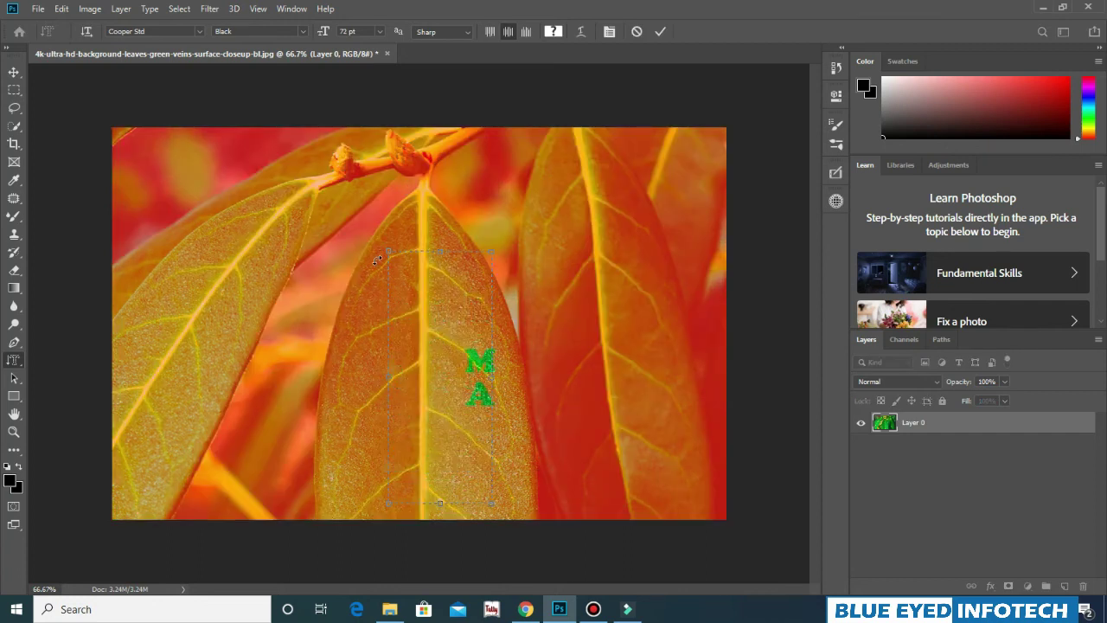
pyautogui.write('SK')
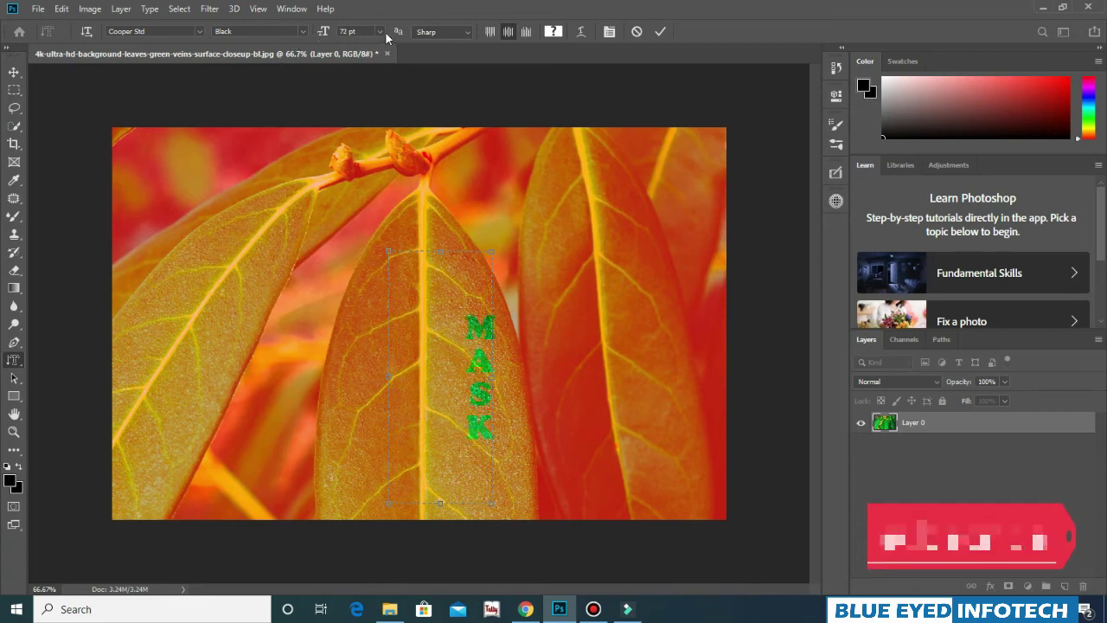
pyautogui.moveTo(482, 310); pyautogui.dragTo(481, 445)
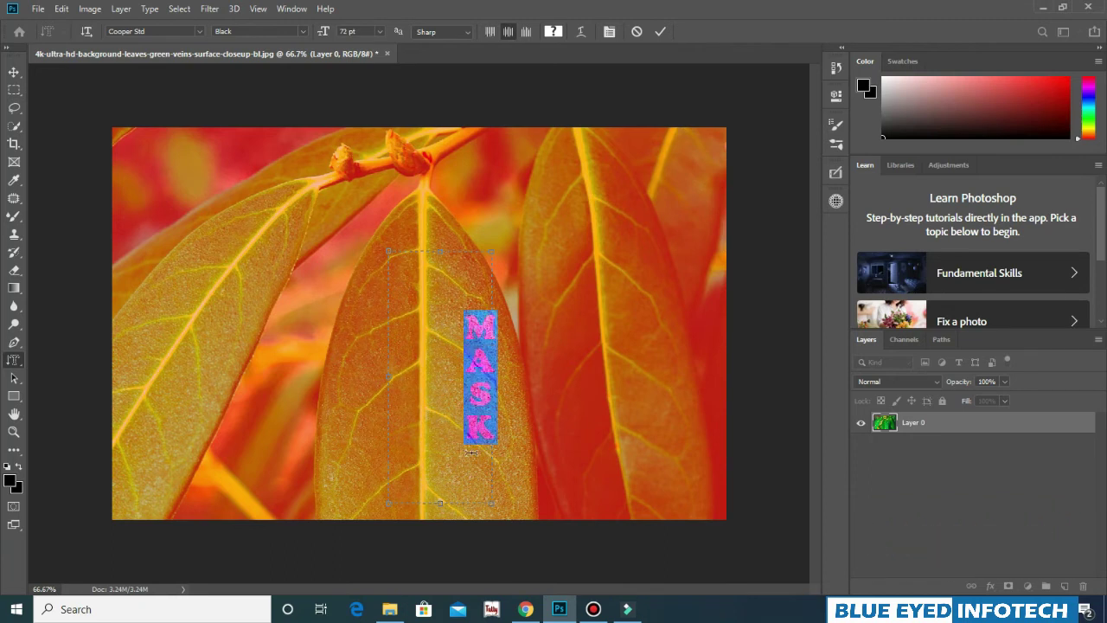
pyautogui.click(368, 31)
pyautogui.write('150 pt')
pyautogui.press('Return')
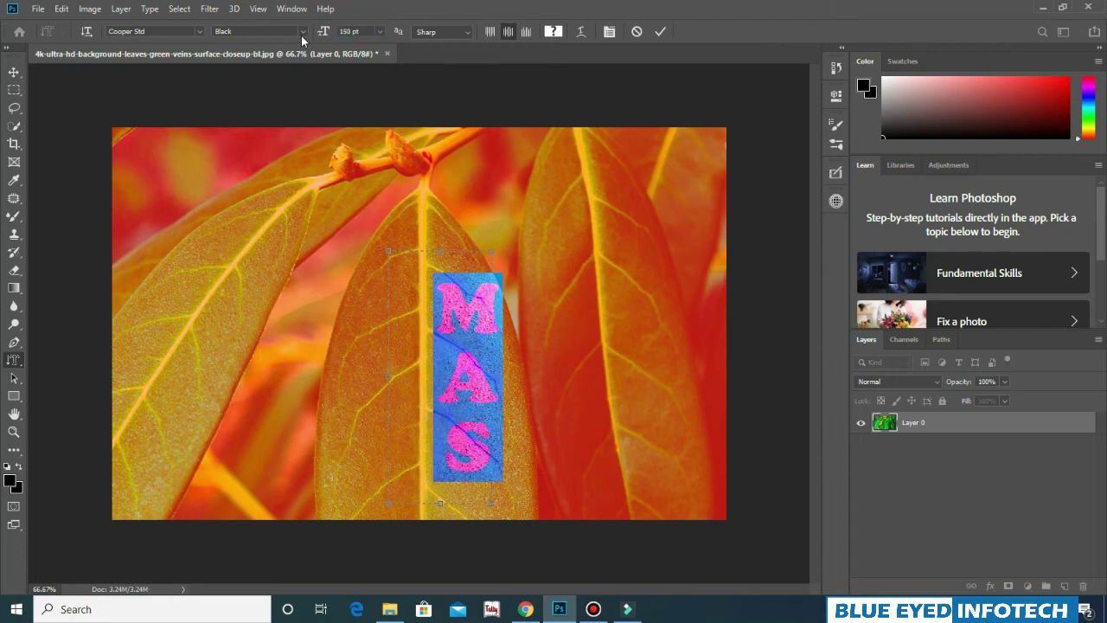
# Step: Resize the text box so all of MASK fits, then commit it as a selection
pyautogui.click(440, 251)
pyautogui.moveTo(440, 234); pyautogui.dragTo(440, 212)
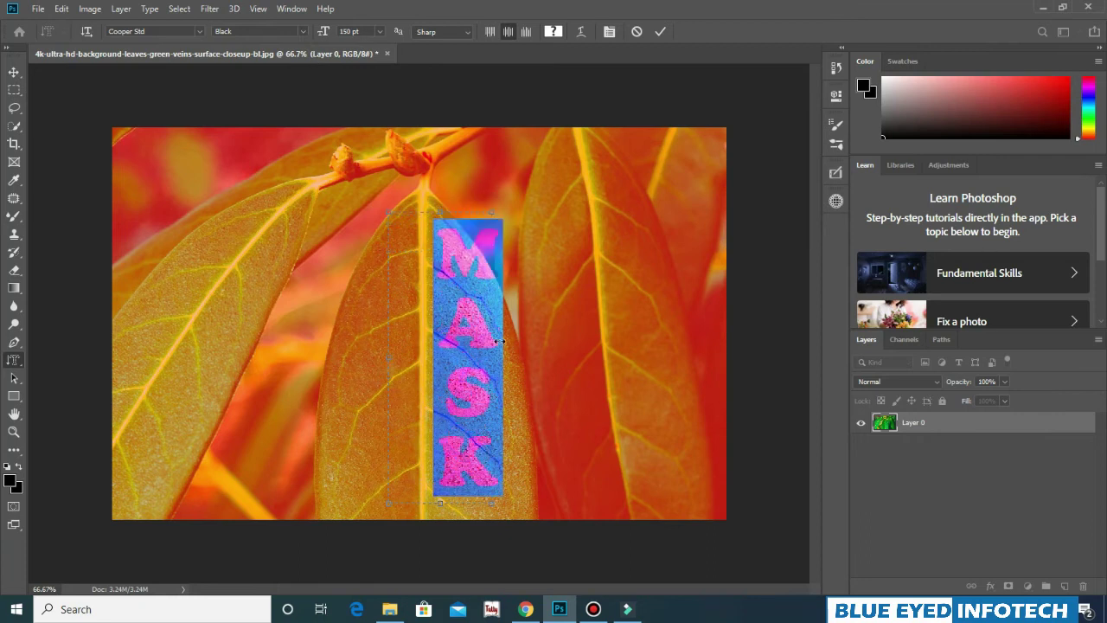
pyautogui.moveTo(391, 356); pyautogui.dragTo(380, 356)
pyautogui.moveTo(505, 359); pyautogui.dragTo(447, 358)
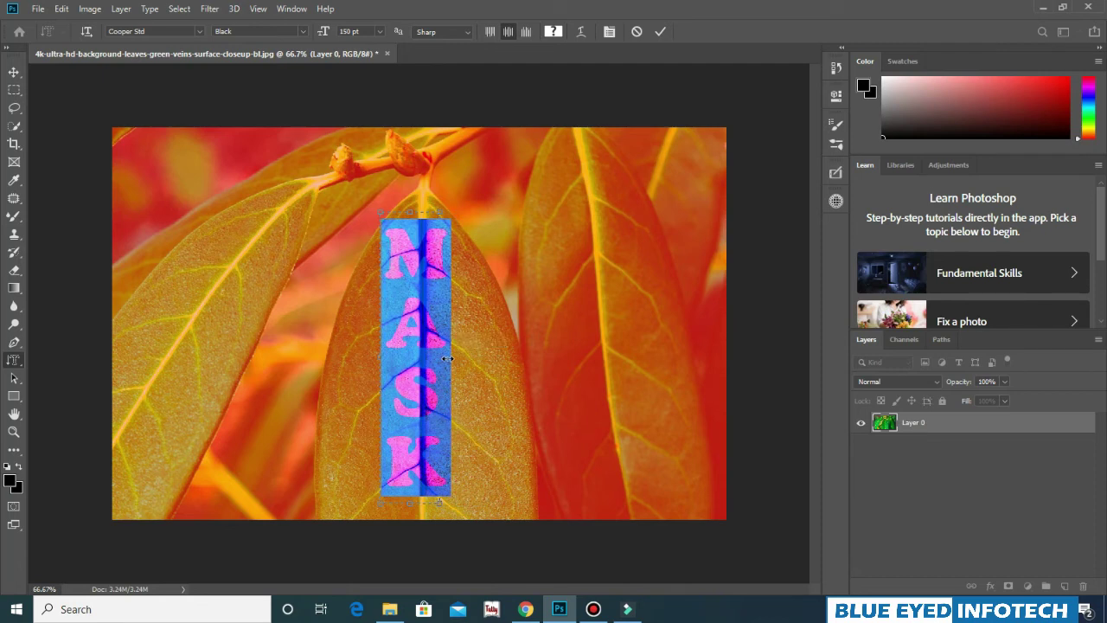
pyautogui.click(660, 33)
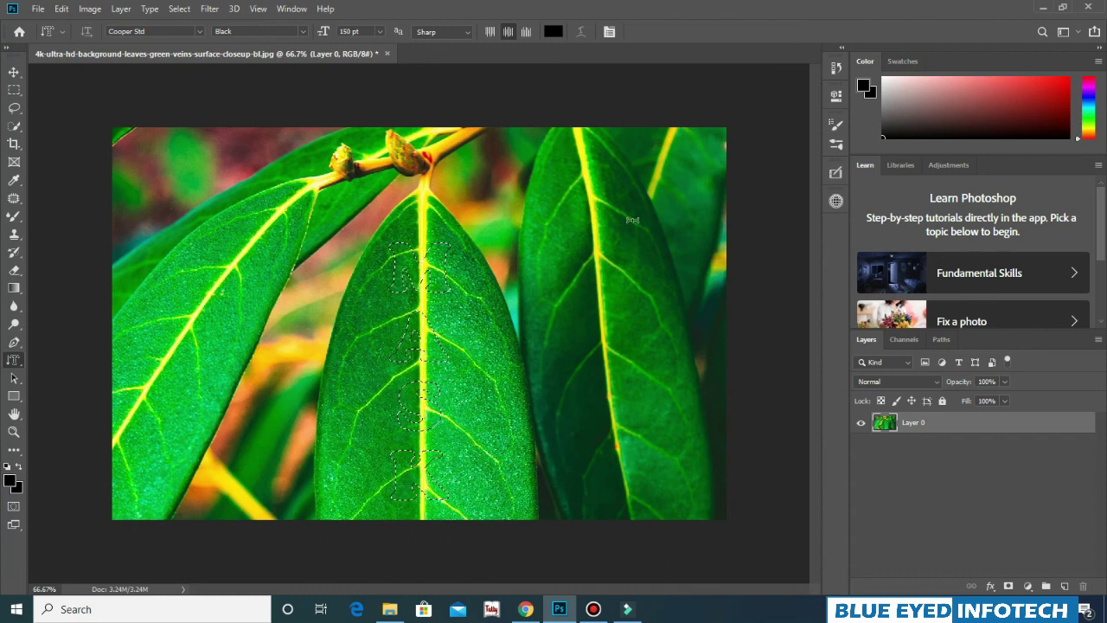
# Step: Copy Merged the MASK selection and paste it as Layer 1, toggling Layer 0 to check
pyautogui.click(61, 8)
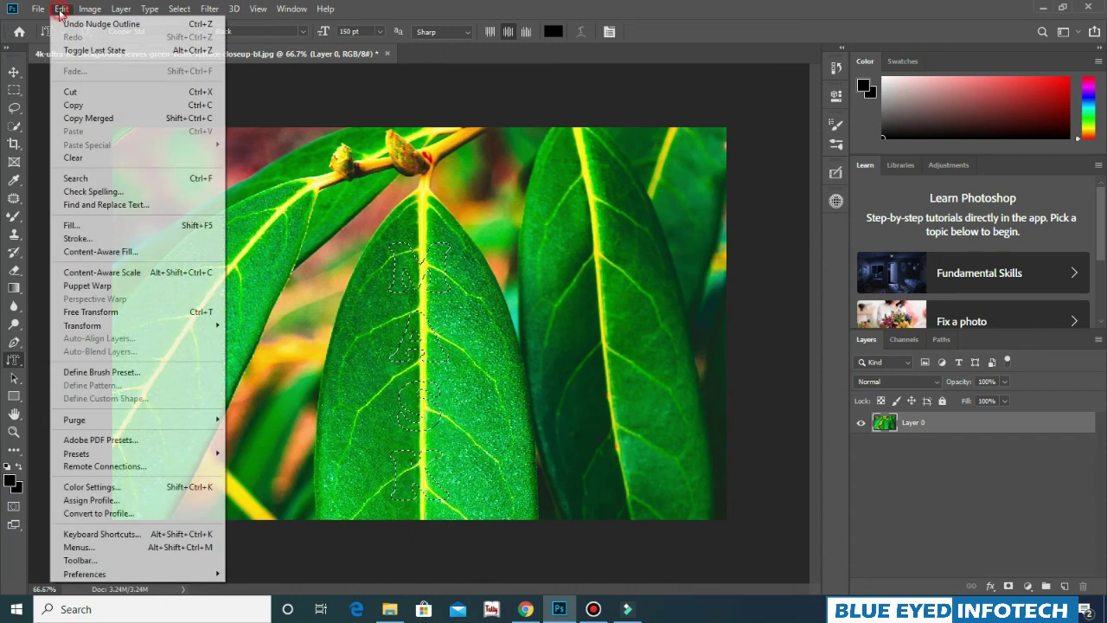
pyautogui.click(96, 118)
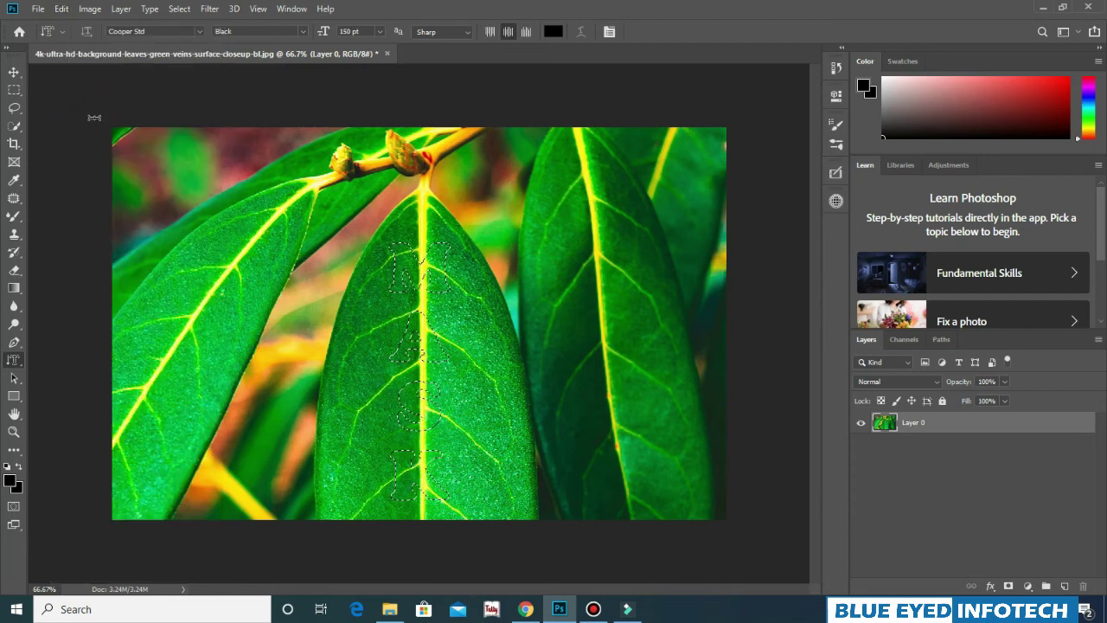
pyautogui.click(62, 9)
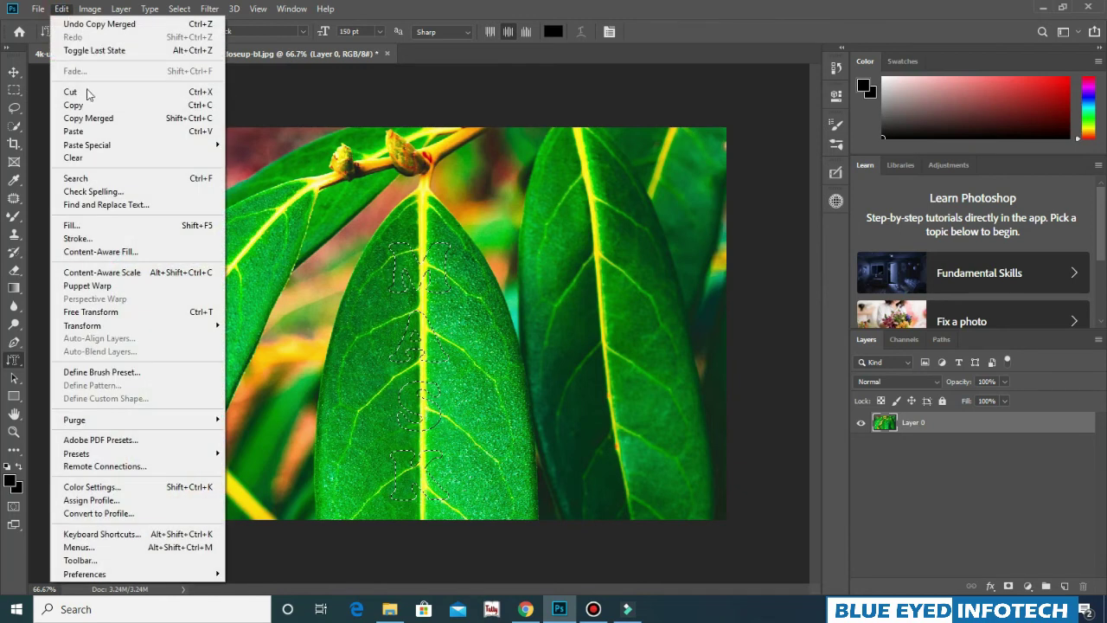
pyautogui.click(78, 133)
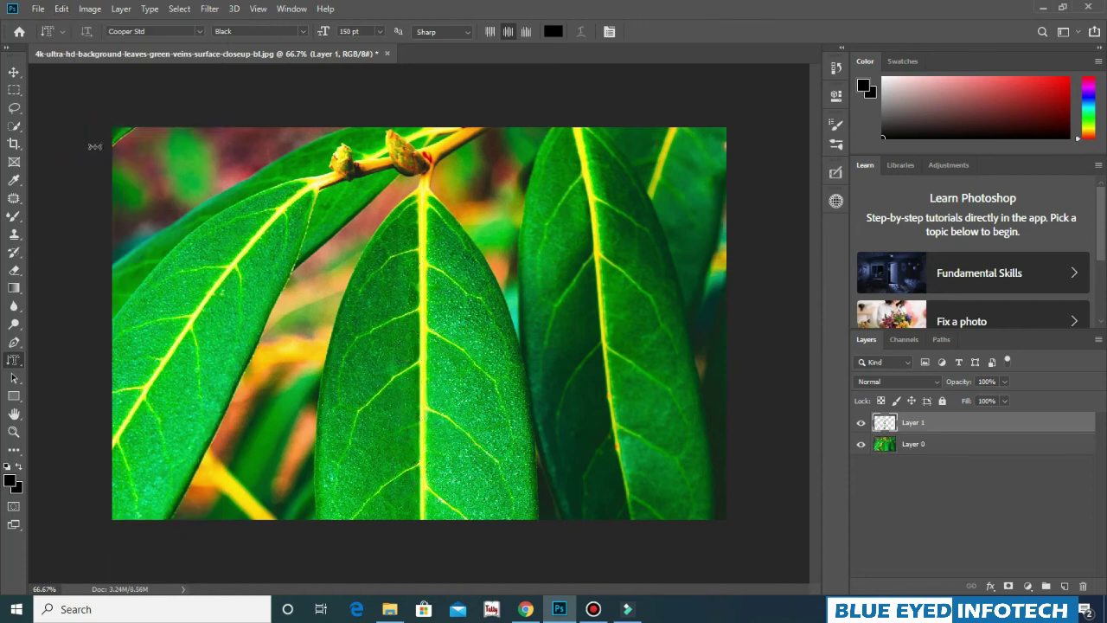
pyautogui.click(862, 446)
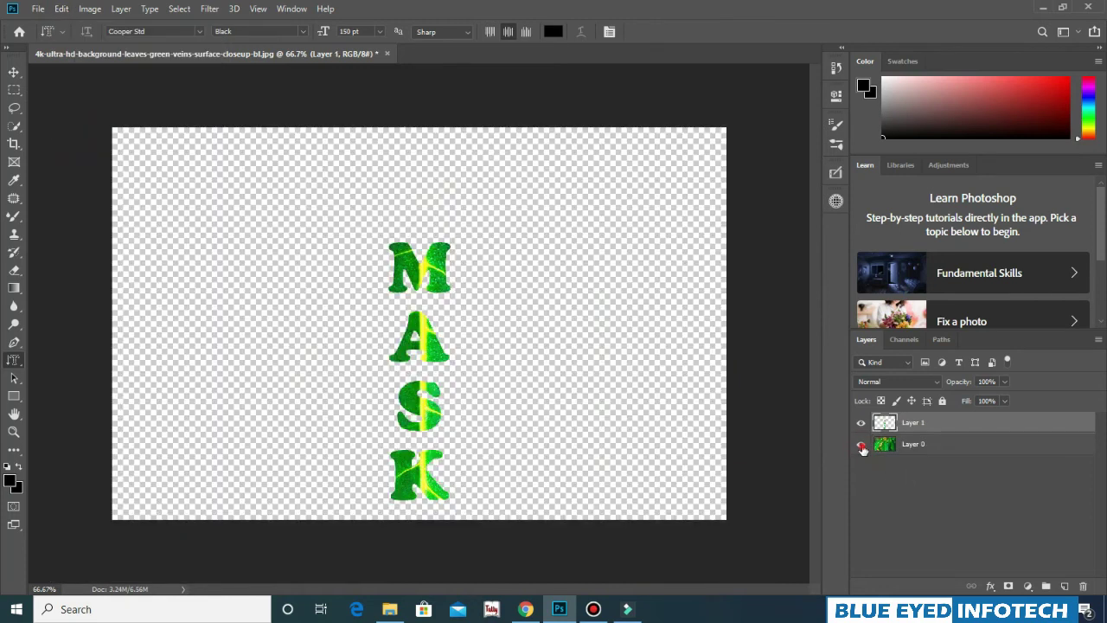
pyautogui.click(861, 446)
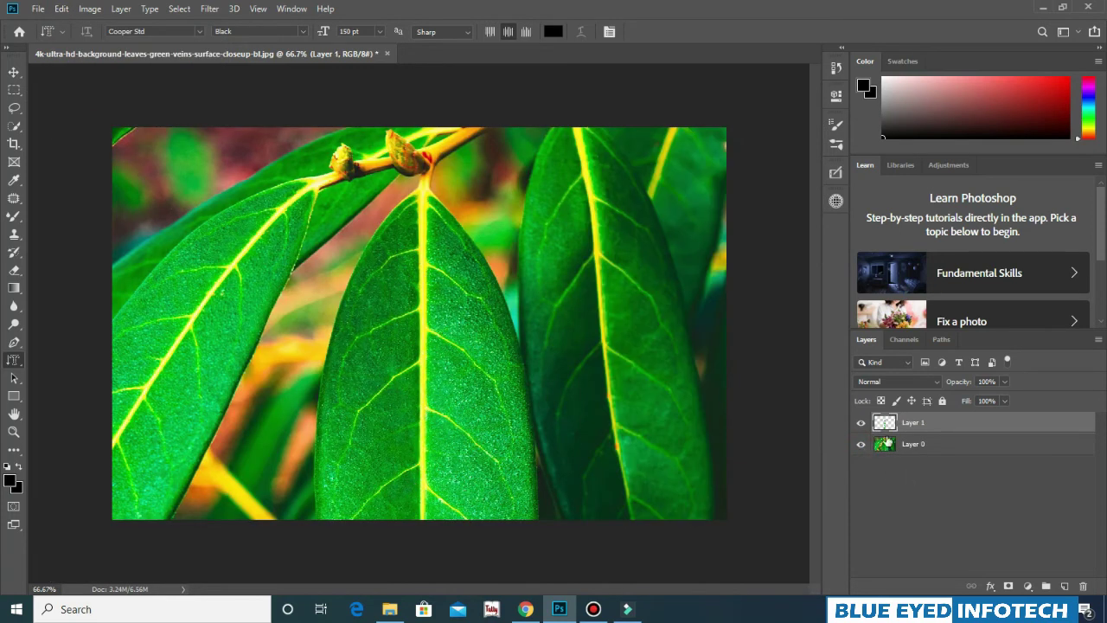
# Step: Add a drop shadow to Layer 1 in a dark green sampled from the leaf
pyautogui.doubleClick(1043, 424)
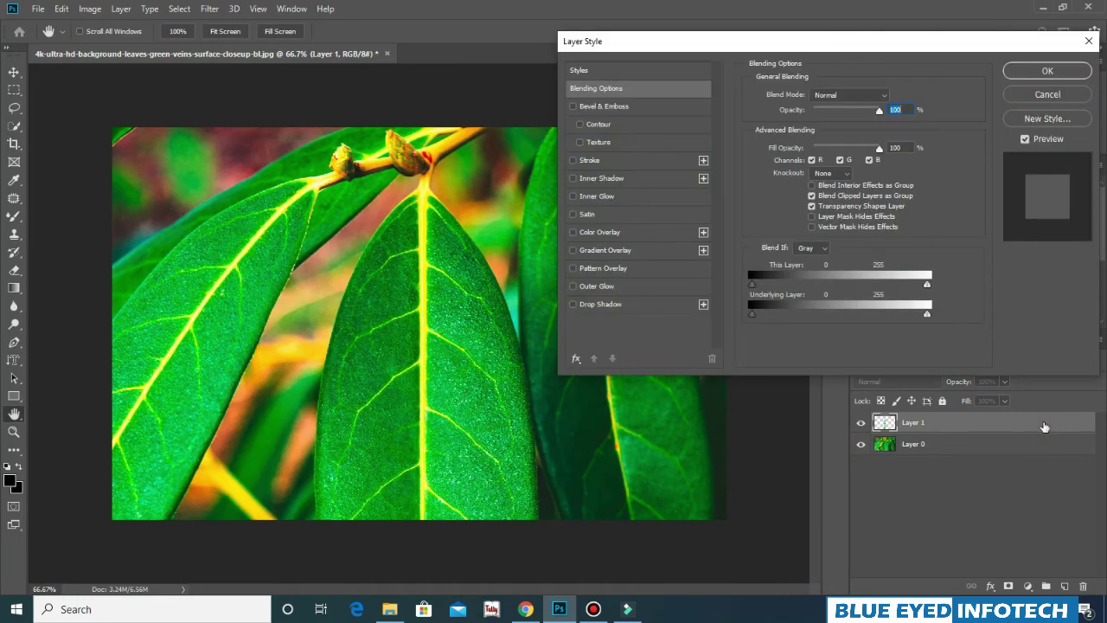
pyautogui.click(618, 306)
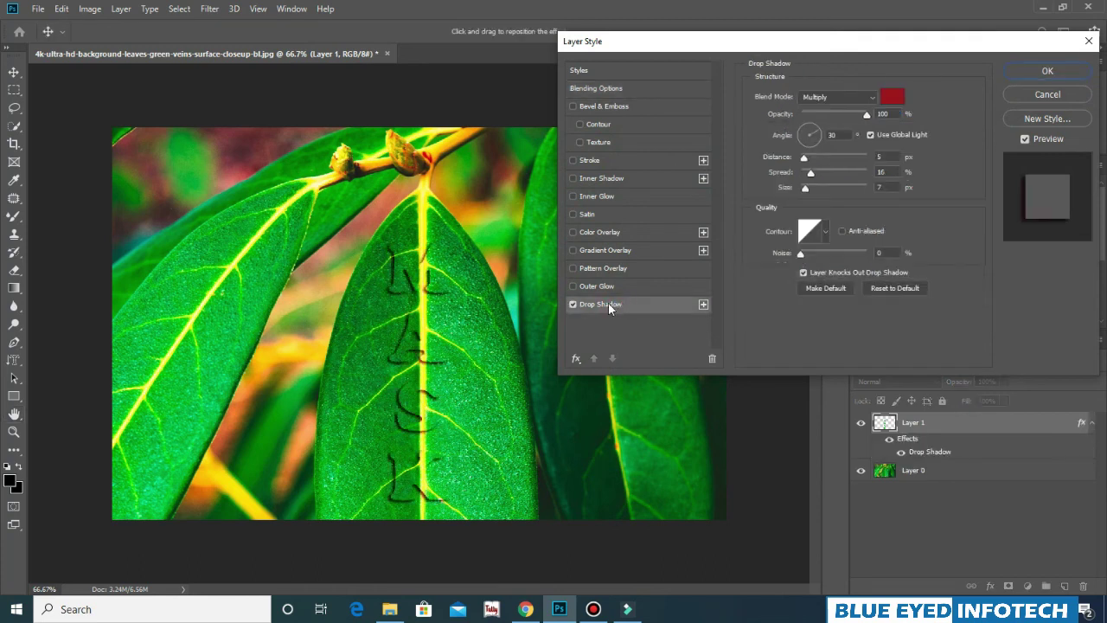
pyautogui.click(891, 97)
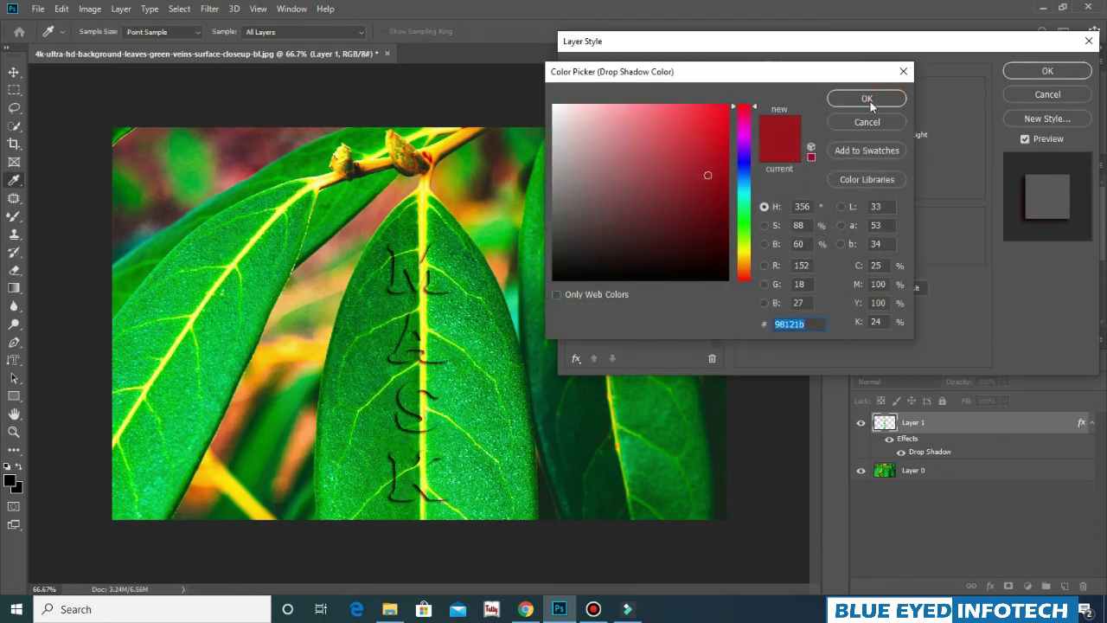
pyautogui.click(396, 234)
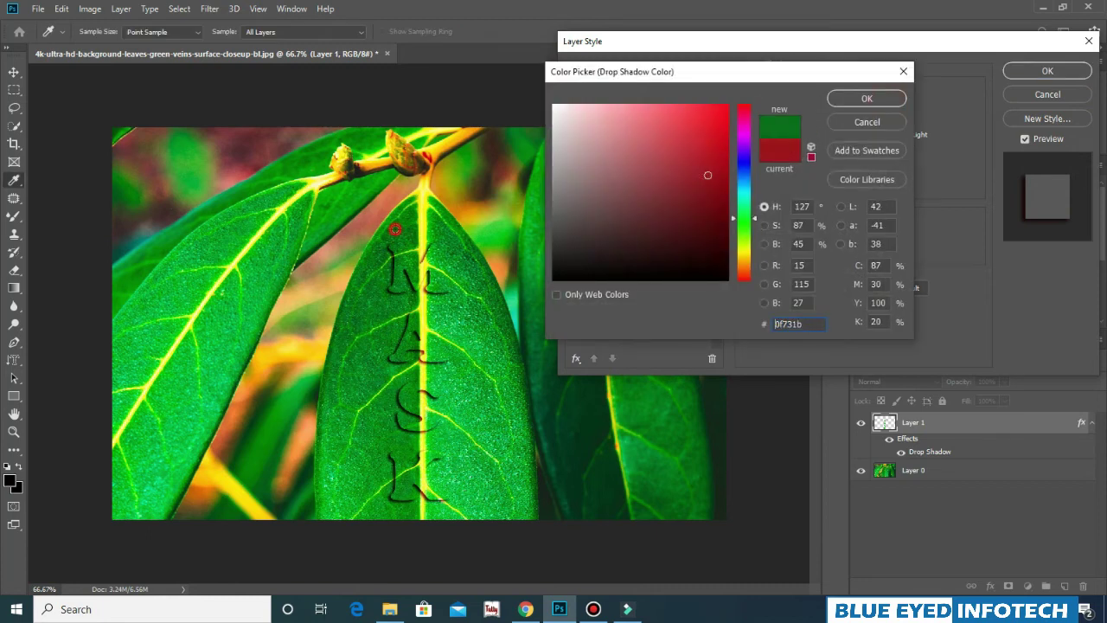
pyautogui.click(450, 223)
pyautogui.moveTo(727, 194); pyautogui.dragTo(729, 212)
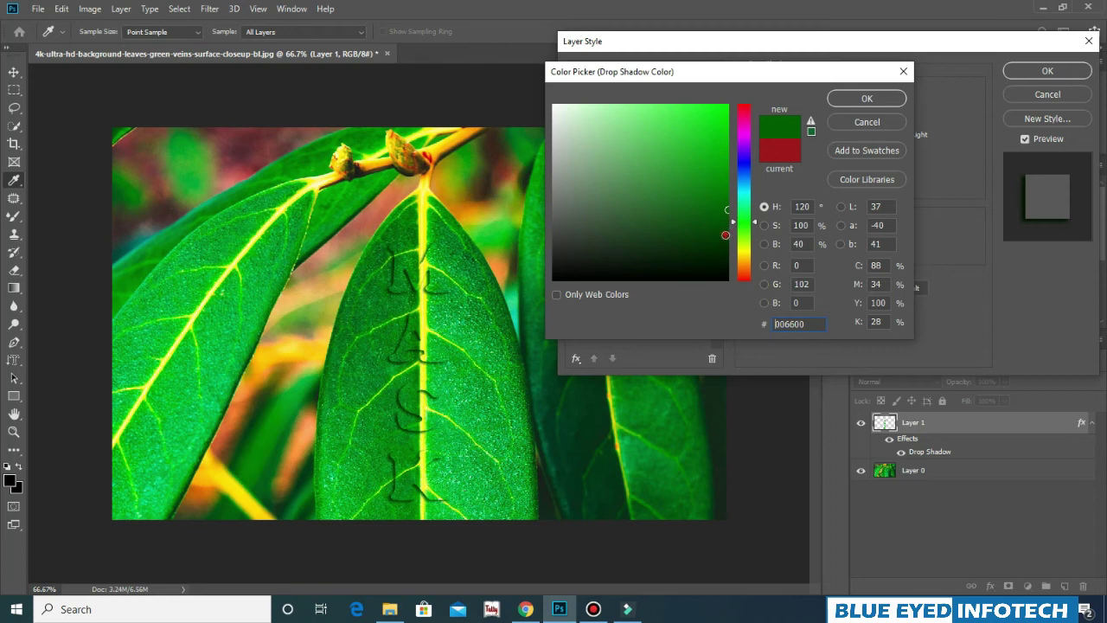
pyautogui.click(726, 235)
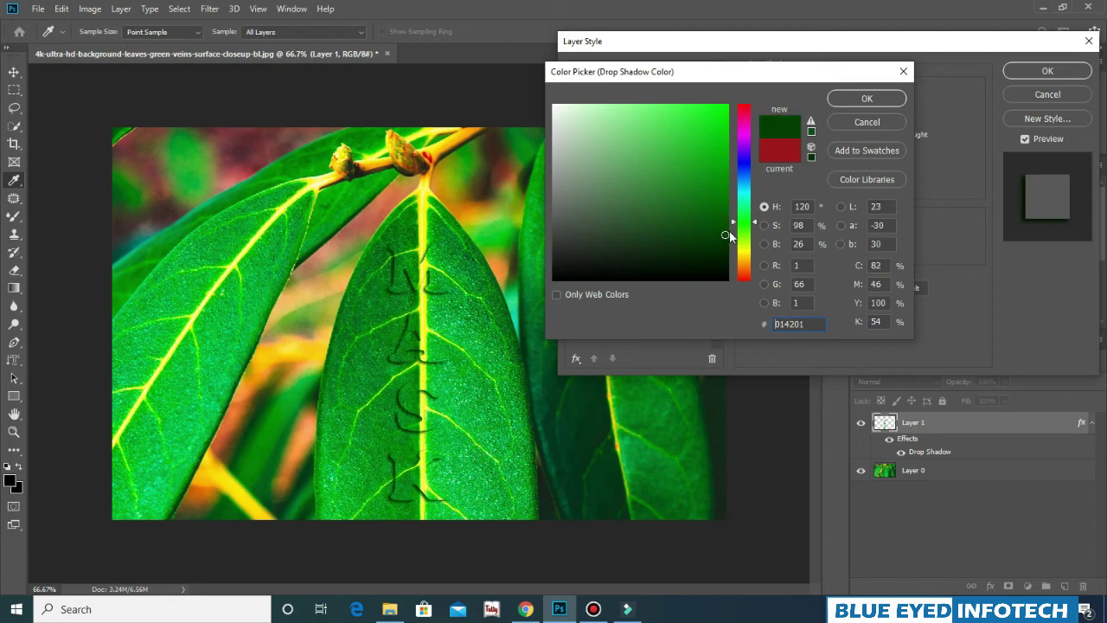
pyautogui.click(728, 231)
pyautogui.moveTo(730, 230)
pyautogui.mouseDown()
pyautogui.moveTo(728, 177)
pyautogui.moveTo(731, 222)
pyautogui.mouseUp()
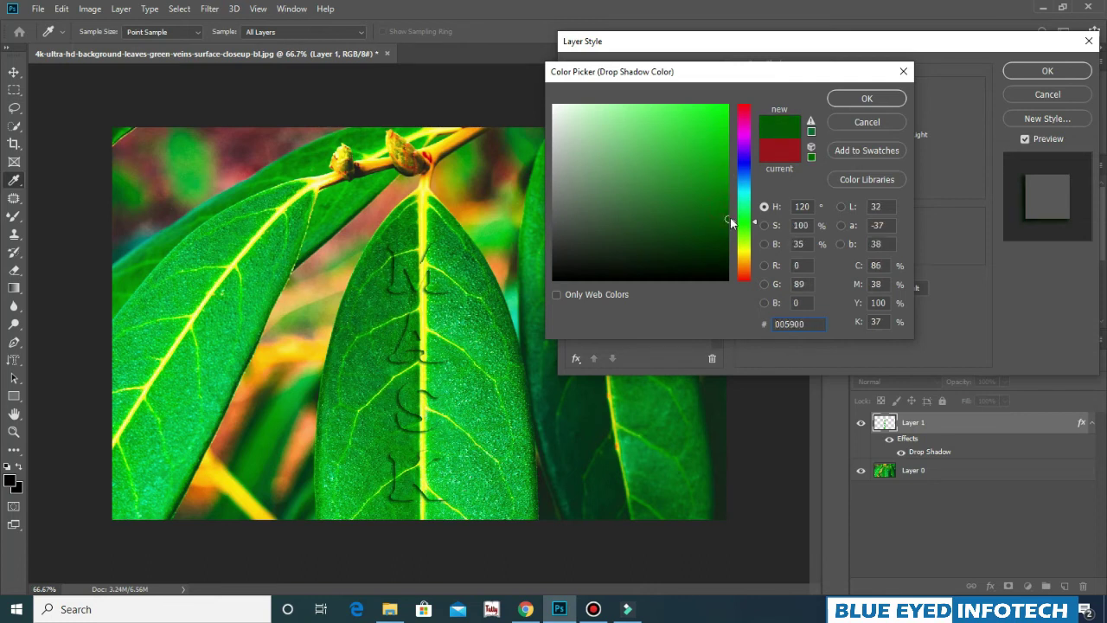
pyautogui.click(730, 223)
pyautogui.click(868, 99)
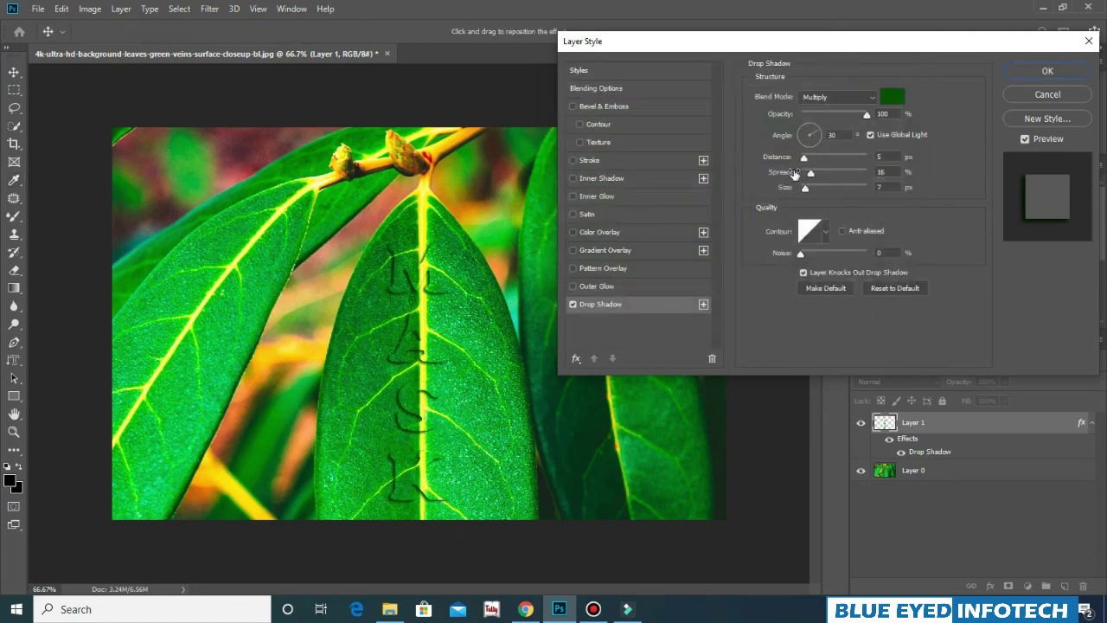
# Step: Set the shadow distance to 4 px, spread to 40% and size to 16 px
pyautogui.click(809, 160)
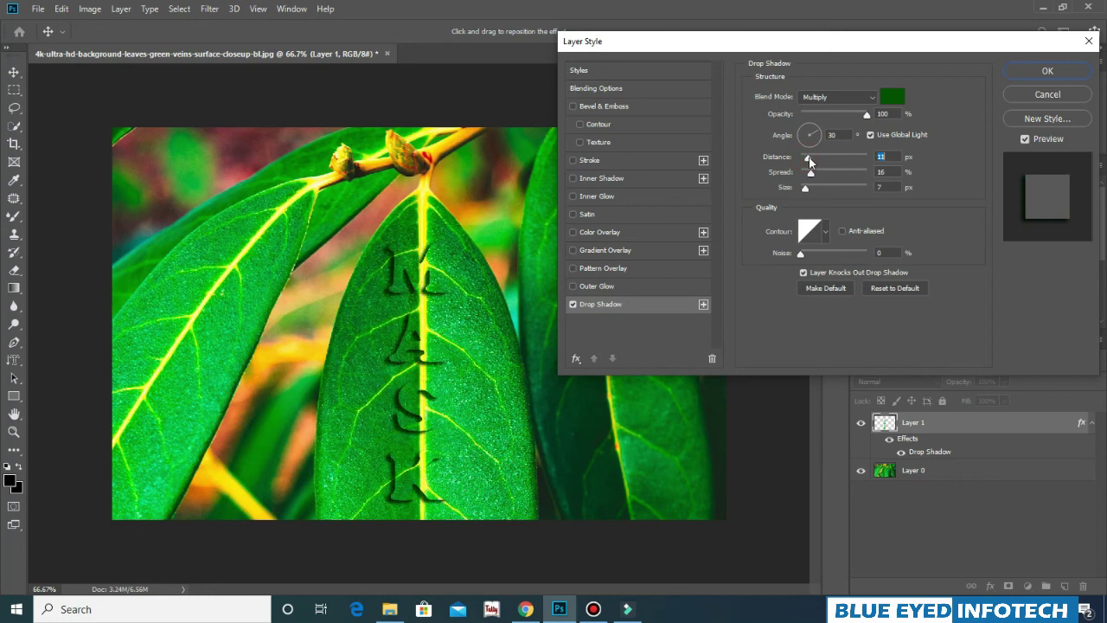
pyautogui.moveTo(809, 160); pyautogui.dragTo(801, 162)
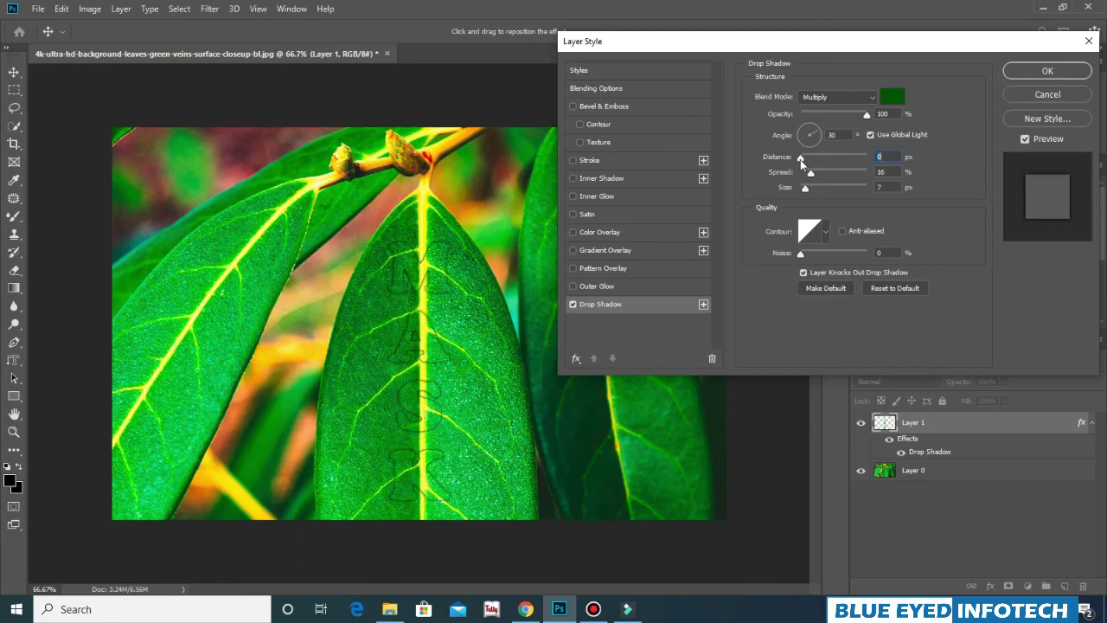
pyautogui.moveTo(802, 160); pyautogui.dragTo(838, 172)
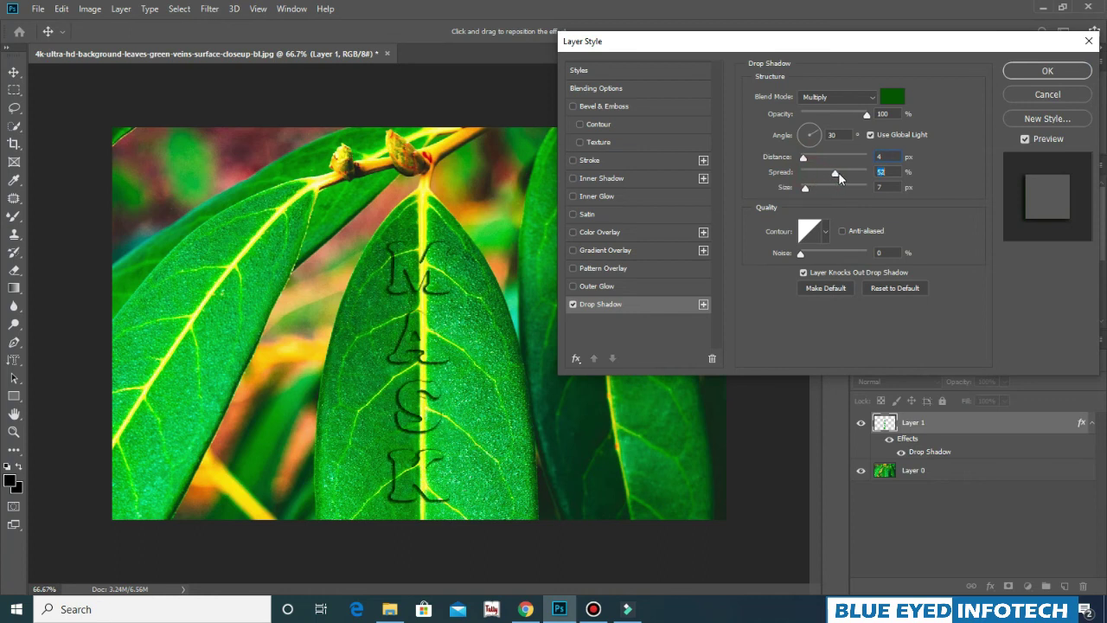
pyautogui.moveTo(841, 173); pyautogui.dragTo(825, 176)
pyautogui.click(810, 188)
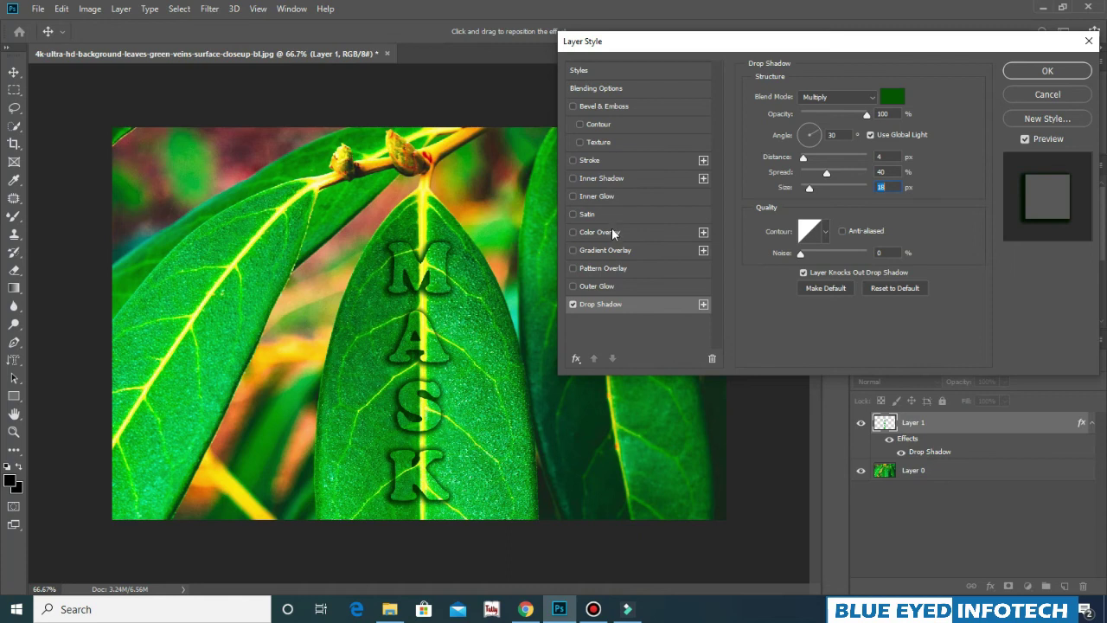
# Step: Enable a Stroke on the MASK text in a light green colour
pyautogui.click(617, 161)
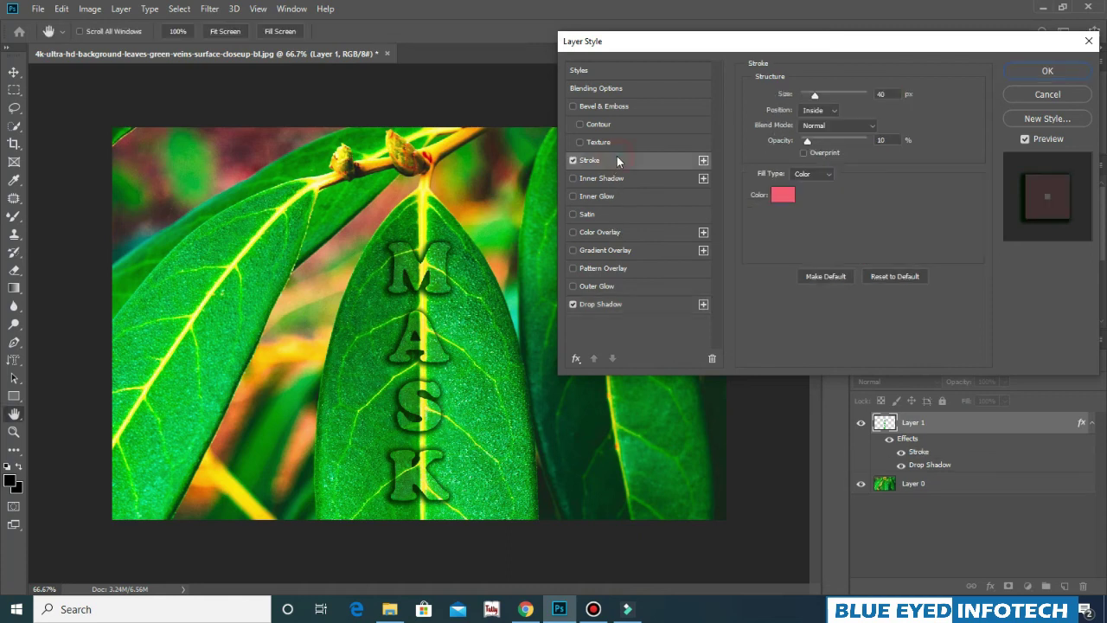
pyautogui.click(783, 194)
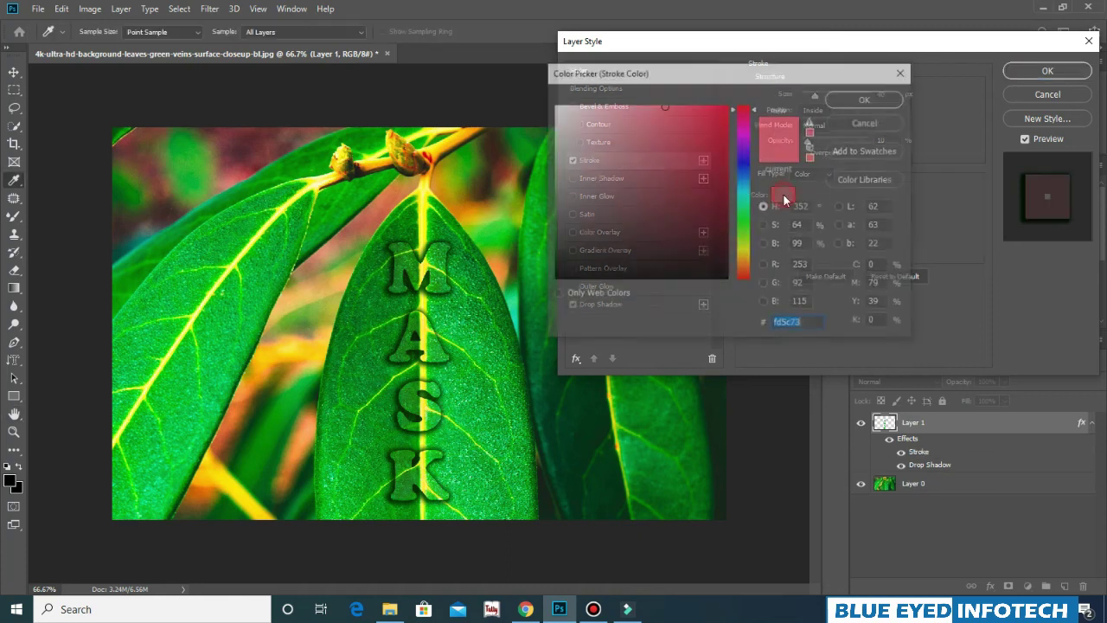
pyautogui.click(424, 198)
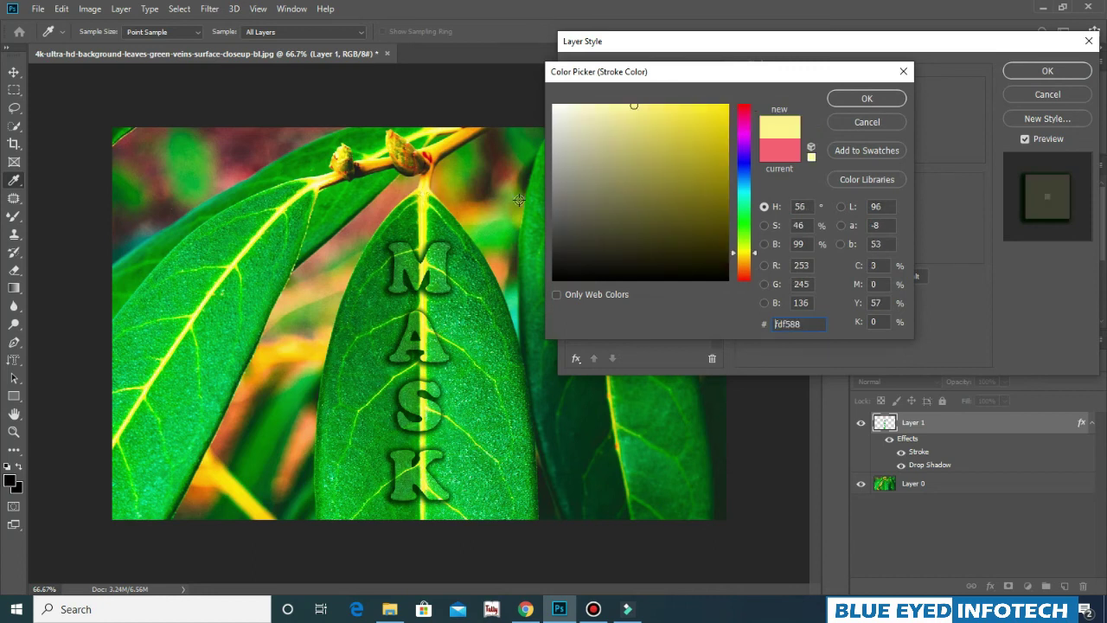
pyautogui.click(630, 106)
pyautogui.click(741, 223)
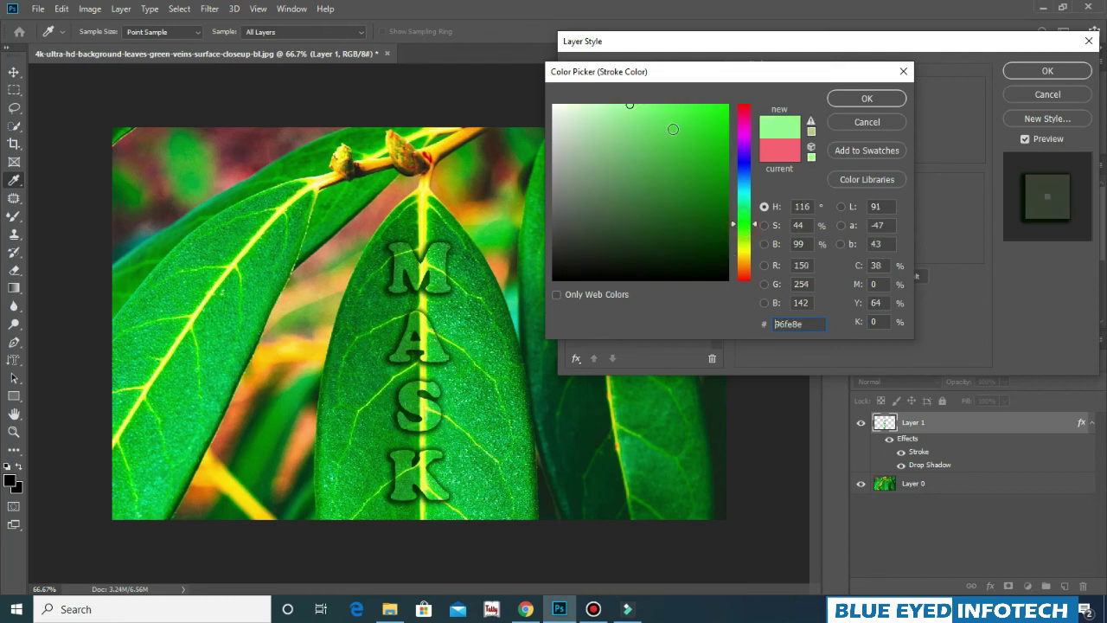
pyautogui.click(641, 107)
pyautogui.click(859, 100)
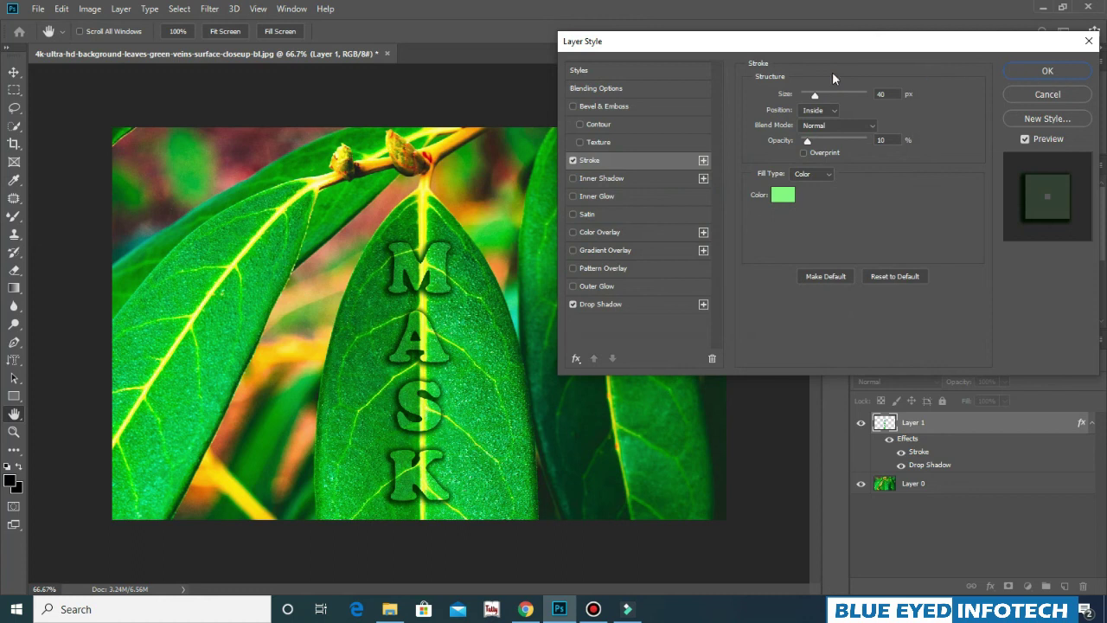
# Step: Set the stroke to 21 px at 5% opacity and apply the layer effects
pyautogui.moveTo(813, 99)
pyautogui.mouseDown()
pyautogui.moveTo(801, 99)
pyautogui.moveTo(815, 102)
pyautogui.mouseUp()
pyautogui.moveTo(826, 99); pyautogui.dragTo(812, 100)
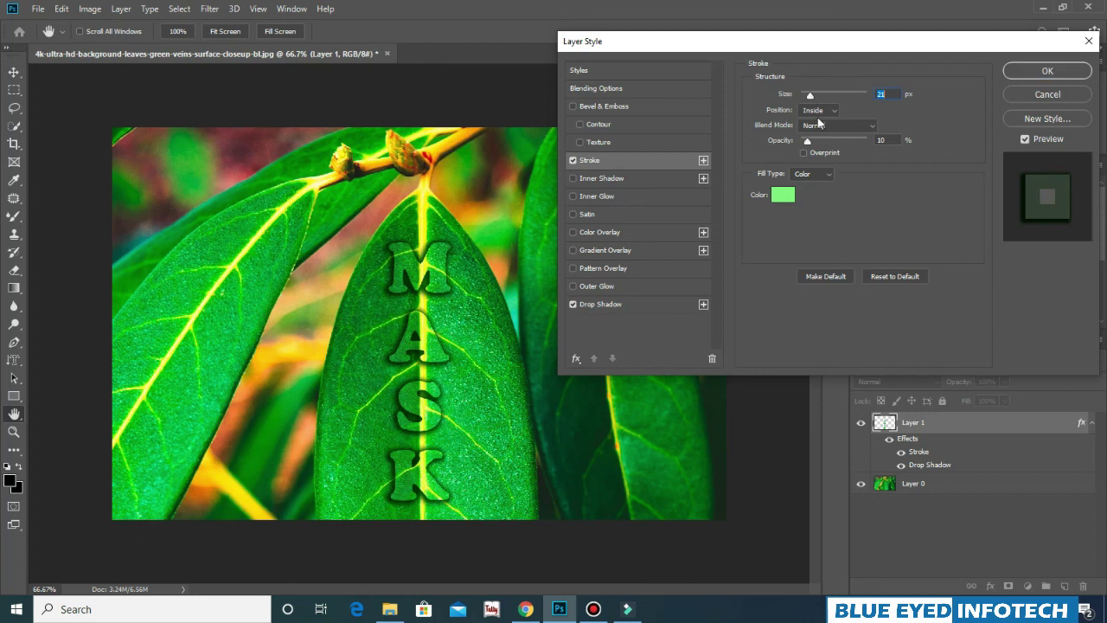
pyautogui.click(806, 141)
pyautogui.moveTo(807, 144); pyautogui.dragTo(802, 145)
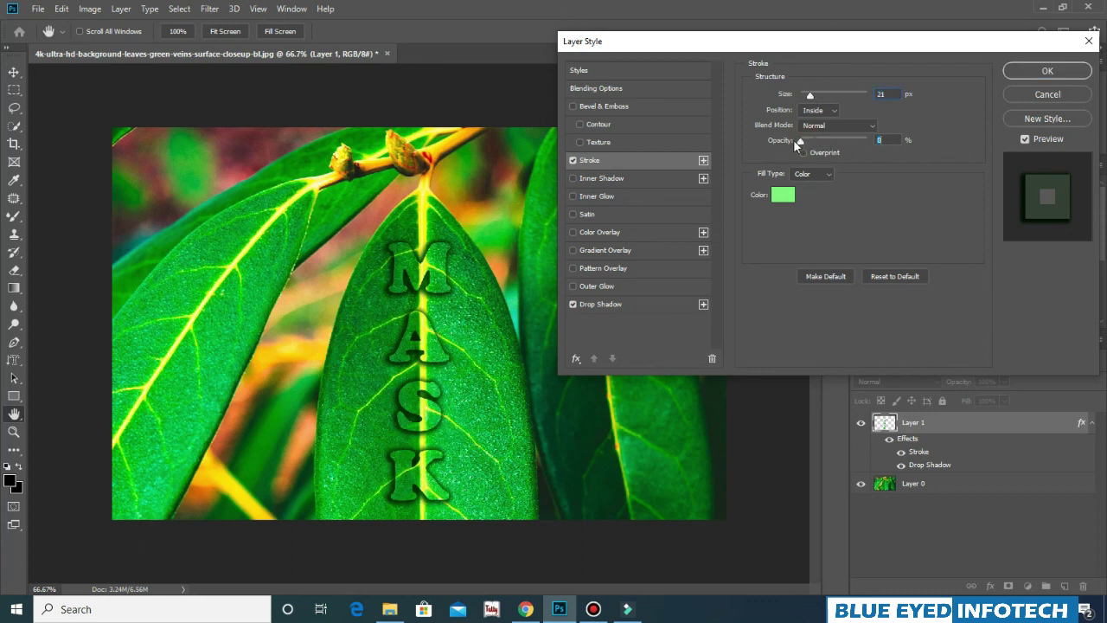
pyautogui.moveTo(802, 141); pyautogui.dragTo(804, 146)
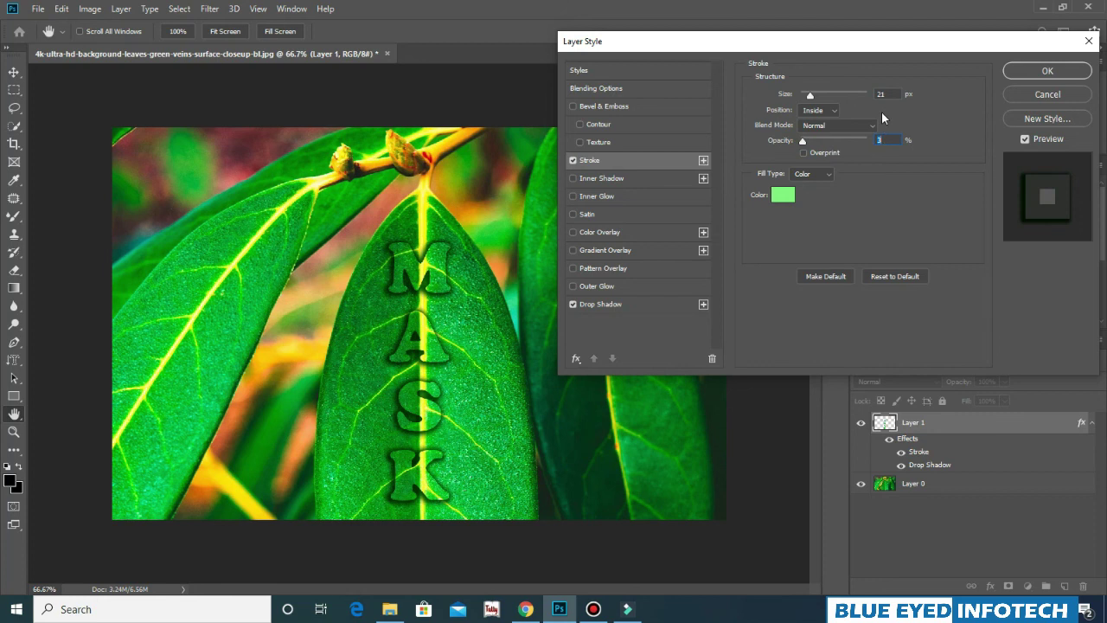
pyautogui.write('5')
pyautogui.click(1043, 73)
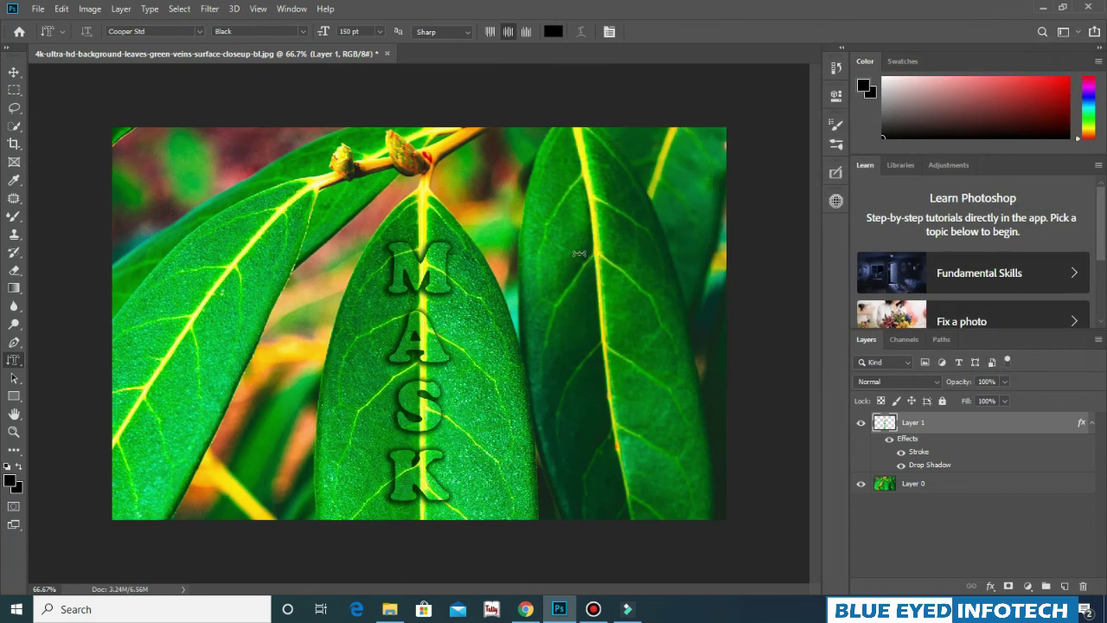
# Step: Save the leaves image to Downloads as a quality-12 JPEG named TYPE MASK IN PHOTOSHOP
pyautogui.click(37, 10)
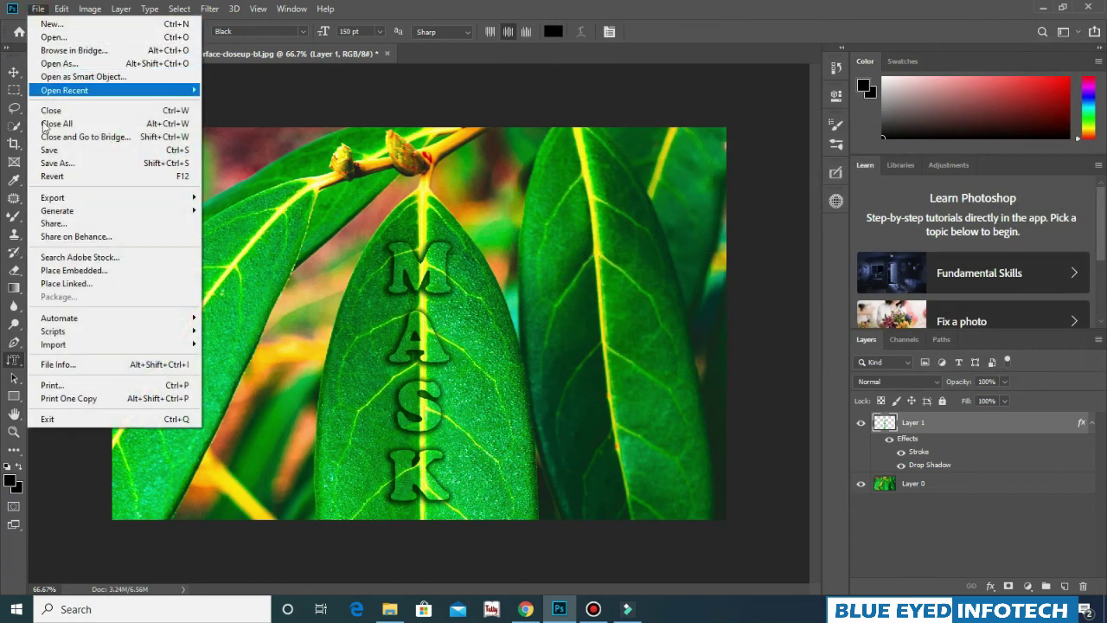
pyautogui.click(57, 162)
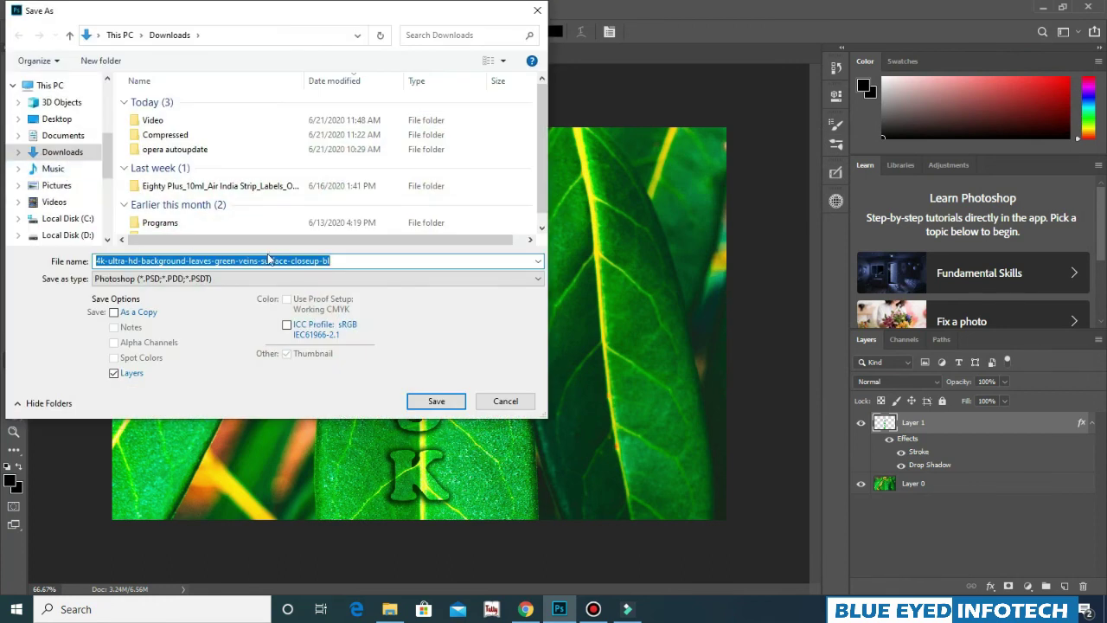
pyautogui.click(269, 278)
pyautogui.press('j')
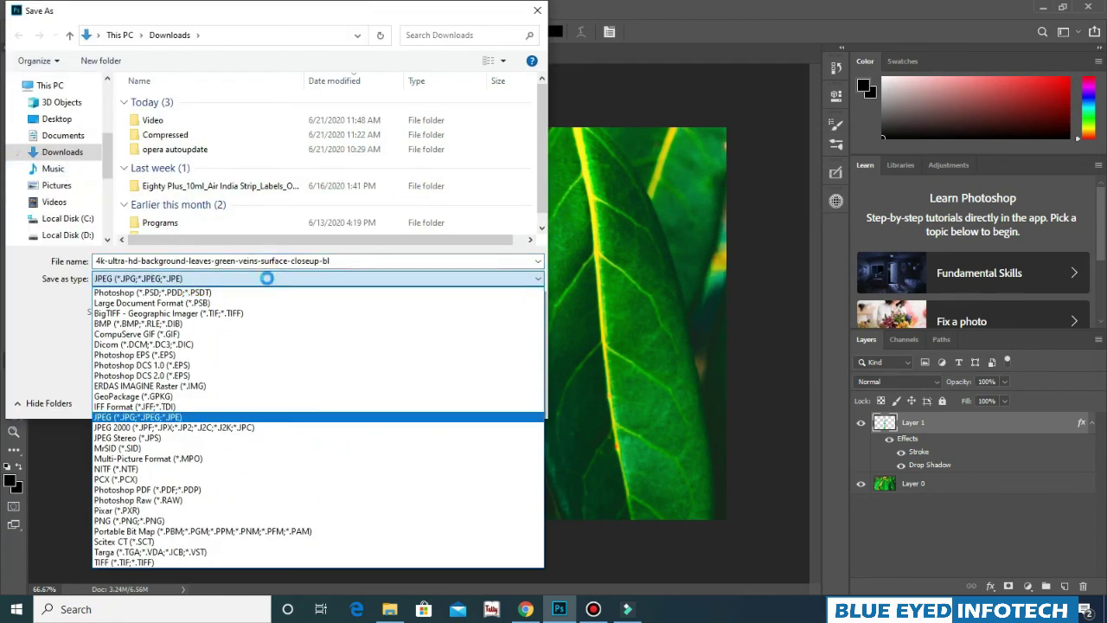
pyautogui.click(269, 283)
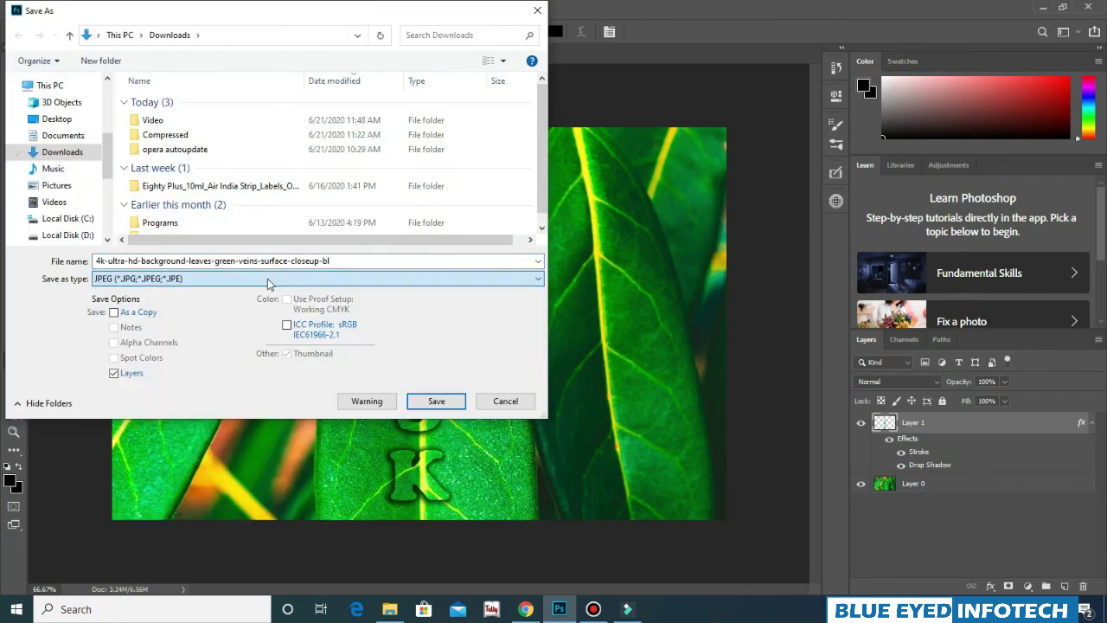
pyautogui.doubleClick(350, 261)
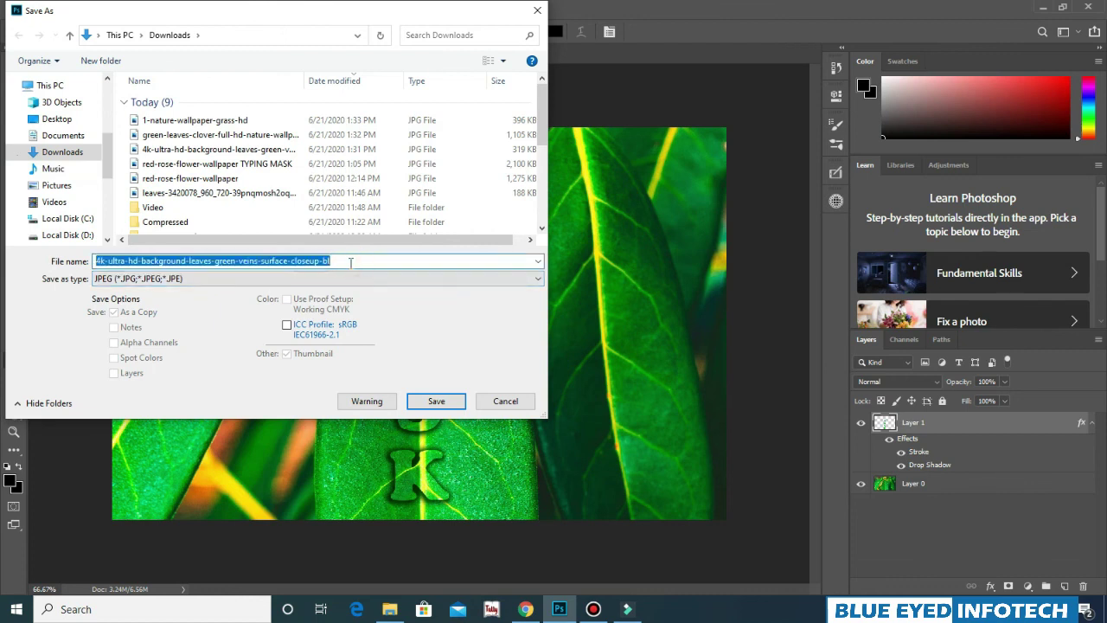
pyautogui.write('TYPE')
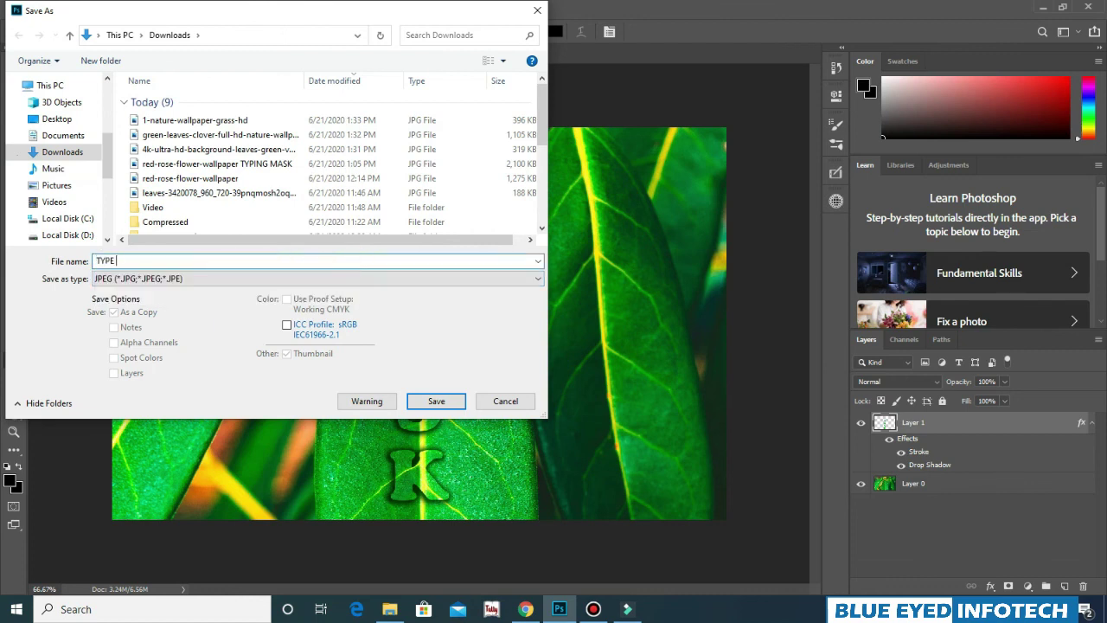
pyautogui.write(' MASK')
pyautogui.write(' IN')
pyautogui.write(' PHO')
pyautogui.write('TOSHOP')
pyautogui.click(437, 401)
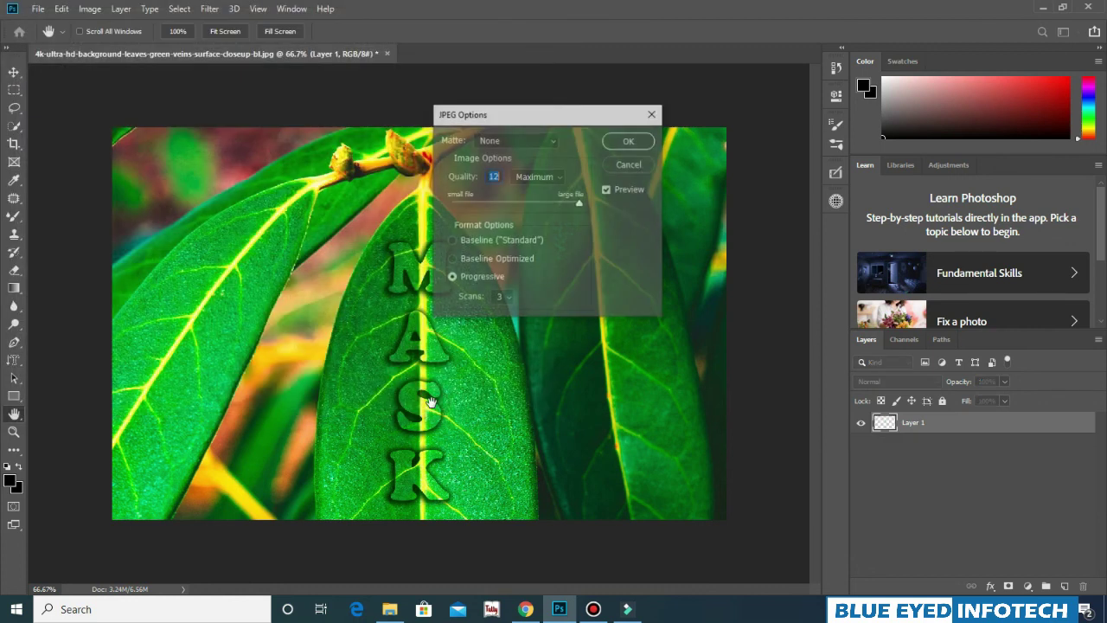
pyautogui.click(629, 141)
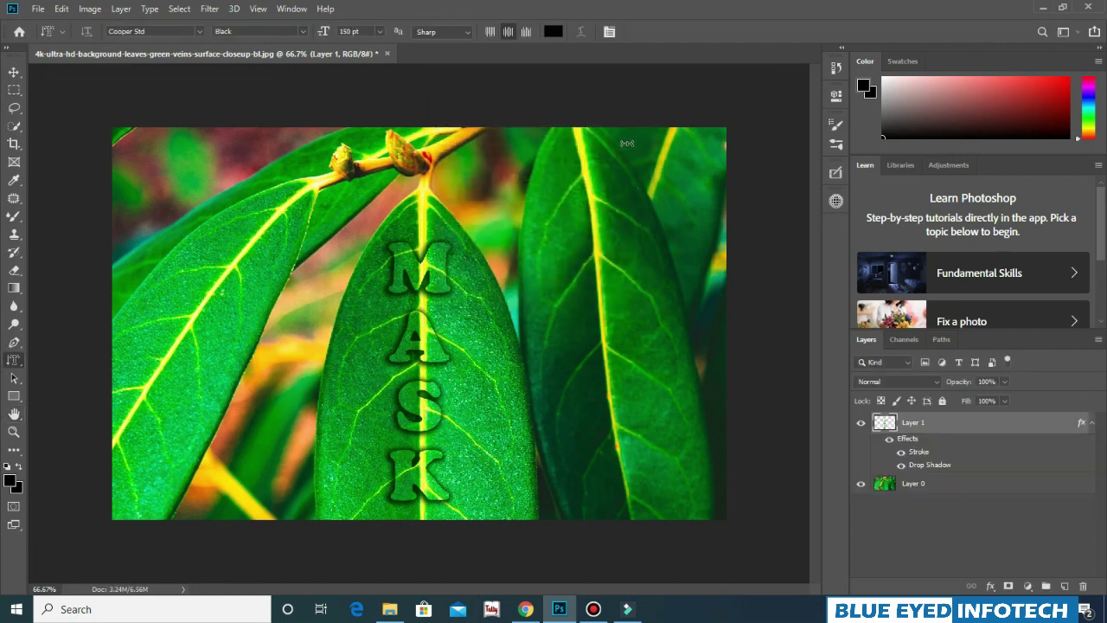